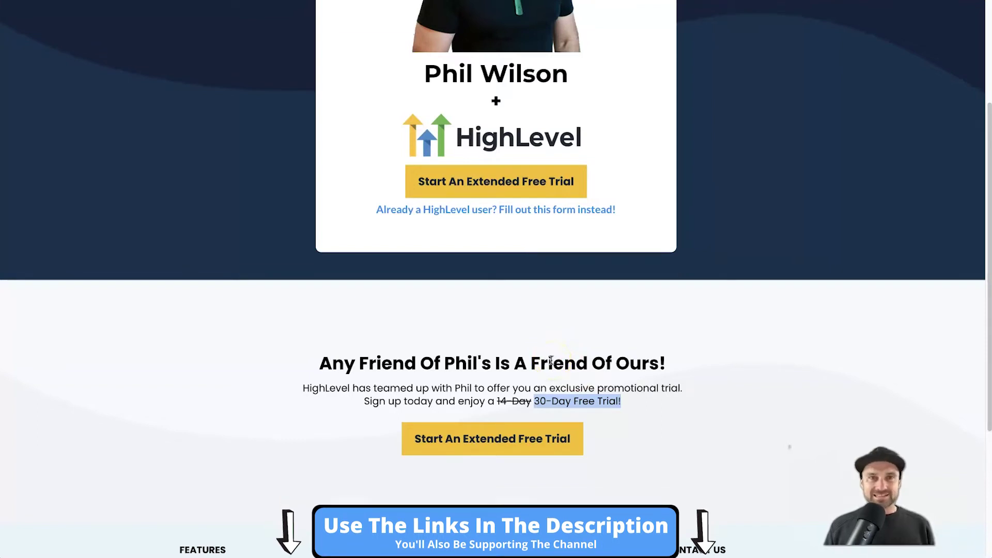
Scroll back up to the top of HighLevel's Launchpad setup checklist
scroll(552, 360, up, 3)
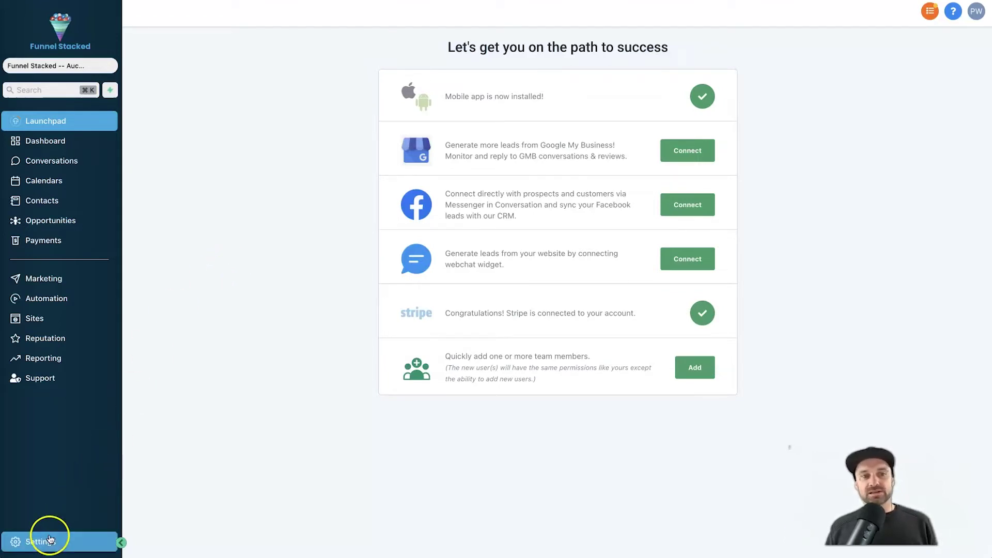
Switch to the Funnel Stacked sub-account and open its Domains settings page
click(40, 66)
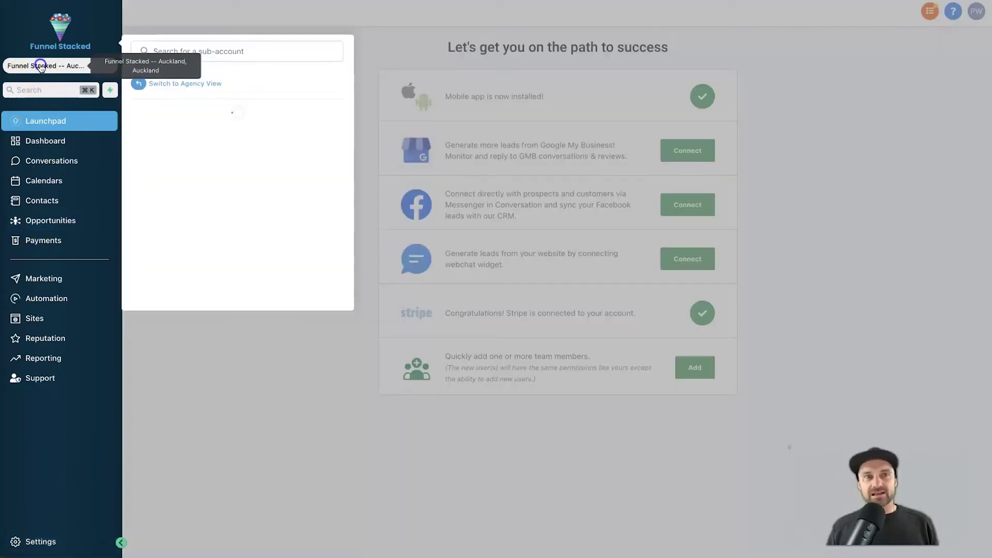
click(221, 256)
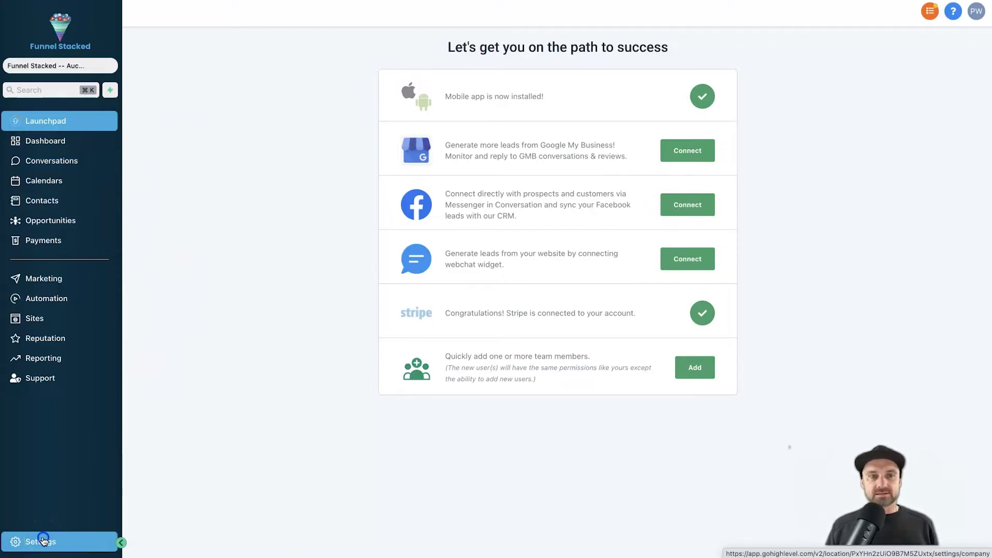
click(43, 540)
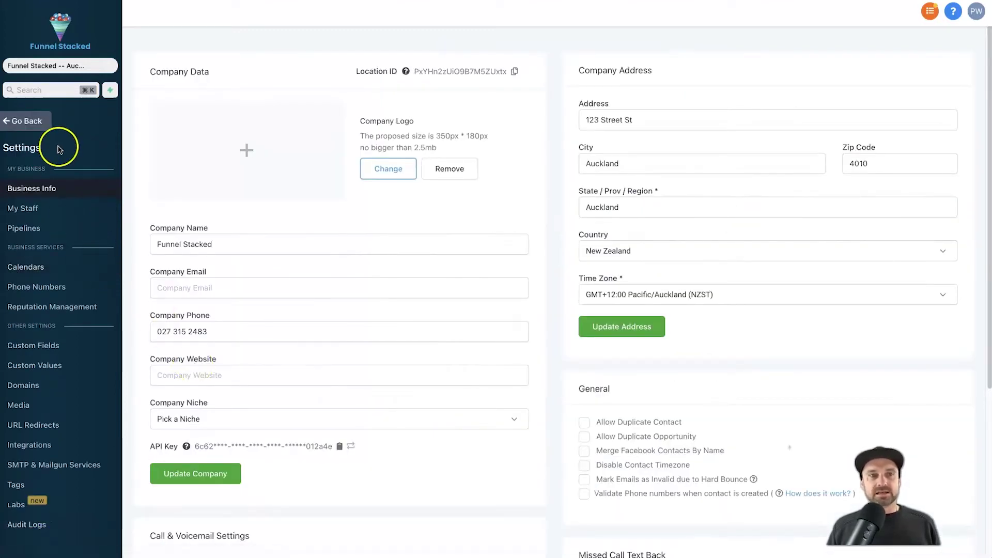
click(43, 391)
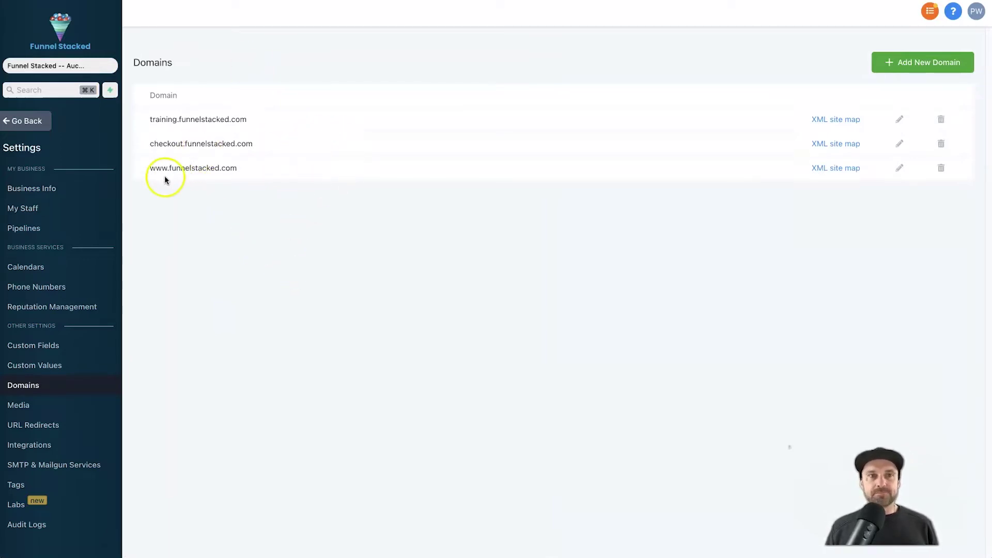
Highlight the www, checkout and training funnelstacked.com domain entries one after another
drag(148, 166, 240, 173)
click(235, 174)
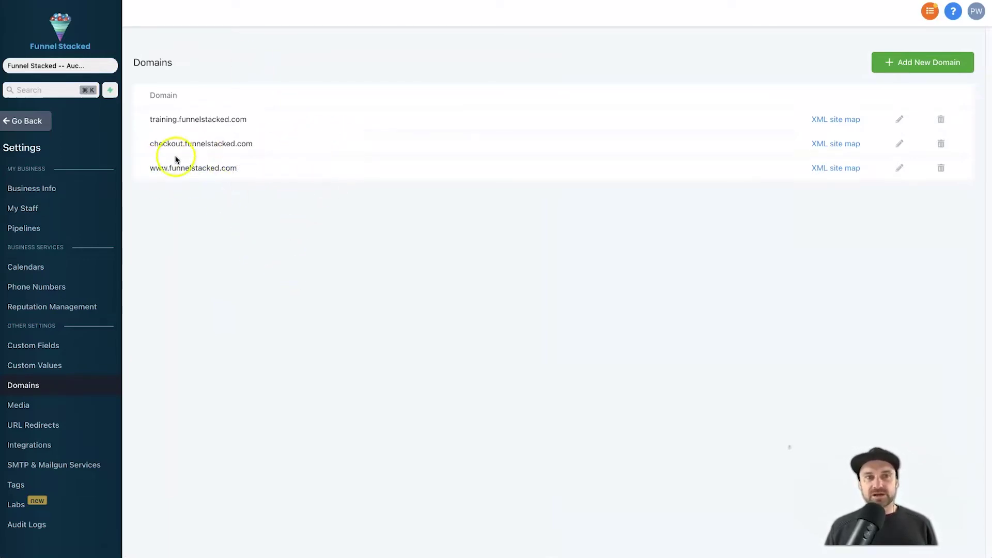
drag(149, 144, 253, 145)
click(258, 147)
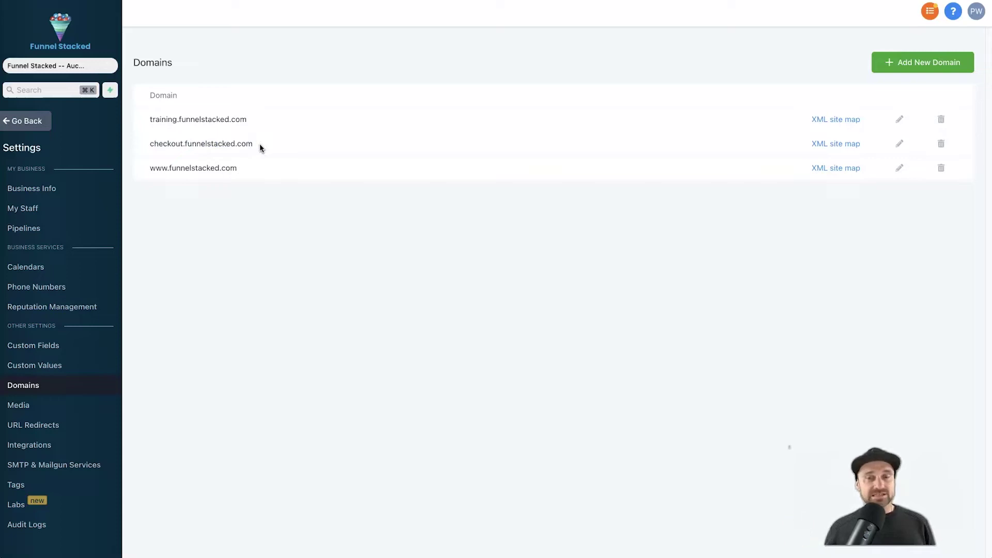
drag(274, 124, 152, 128)
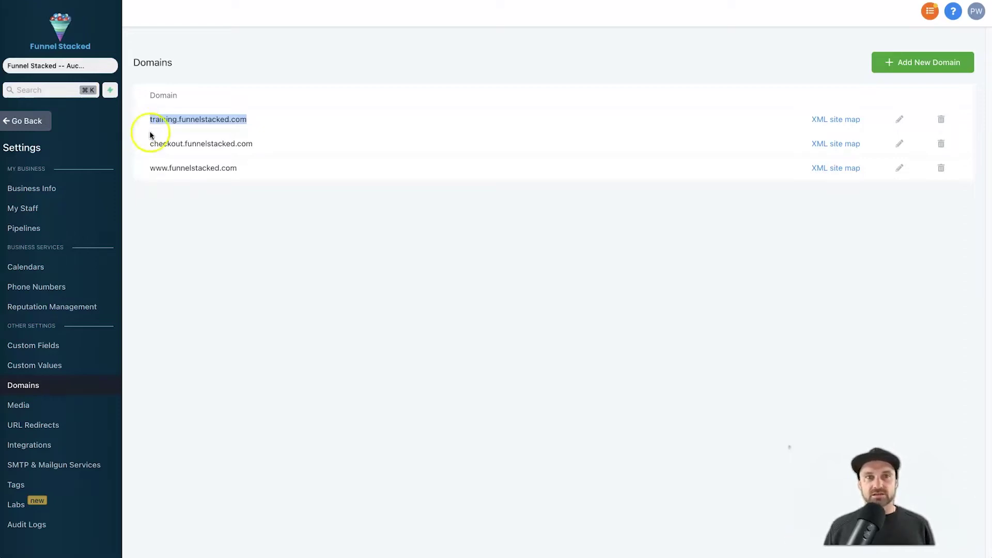
click(326, 248)
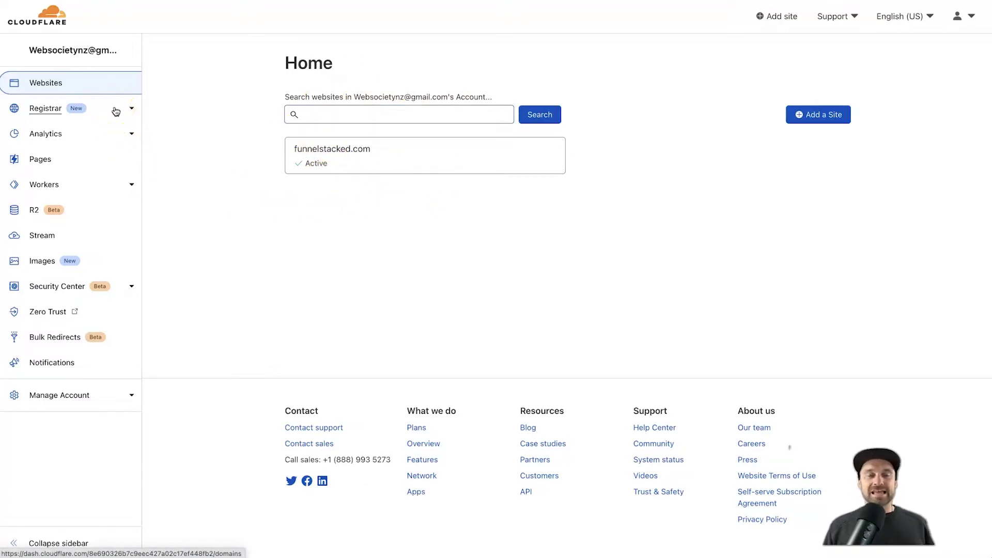
Check philsmarketingagency.com availability in Cloudflare Registrar, then begin adding a new site from Websites
click(115, 109)
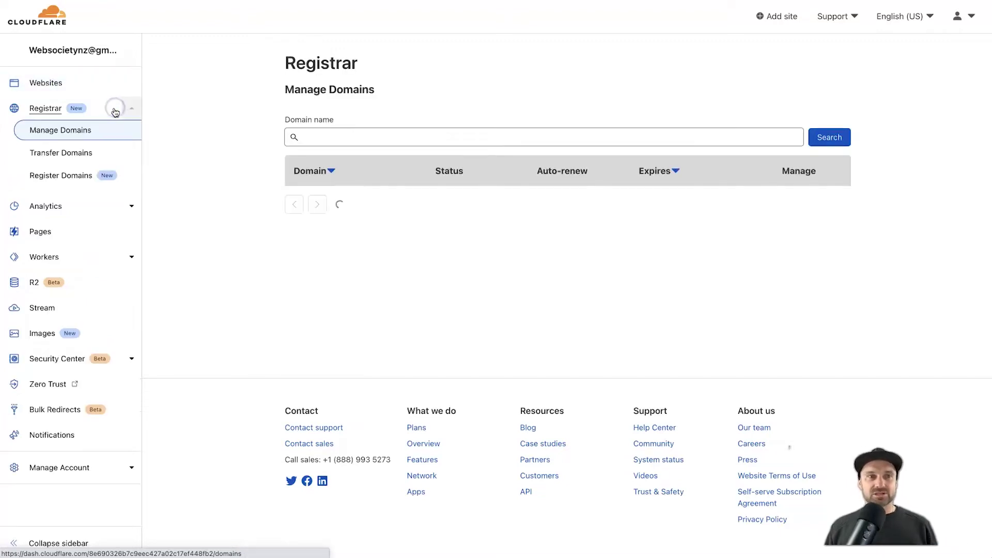
click(63, 175)
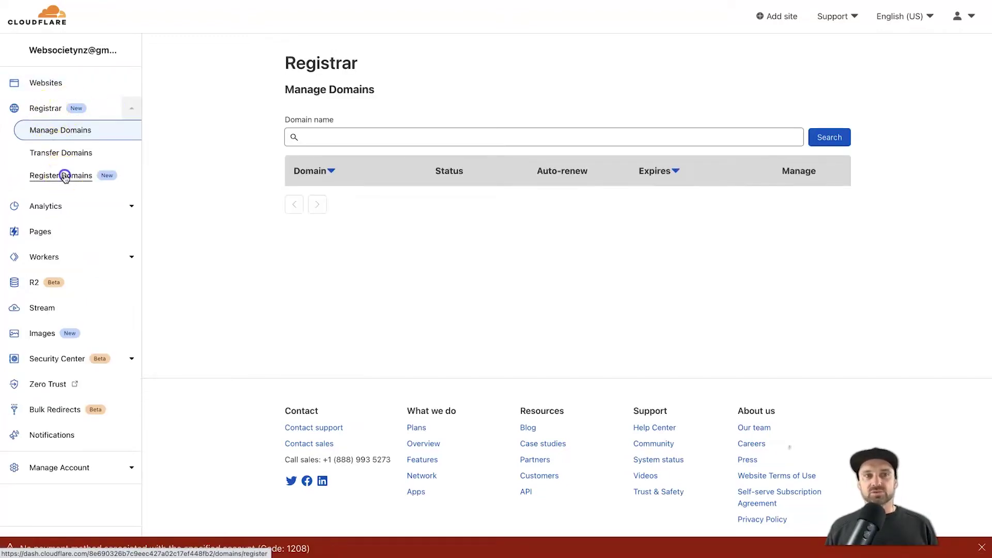
click(396, 152)
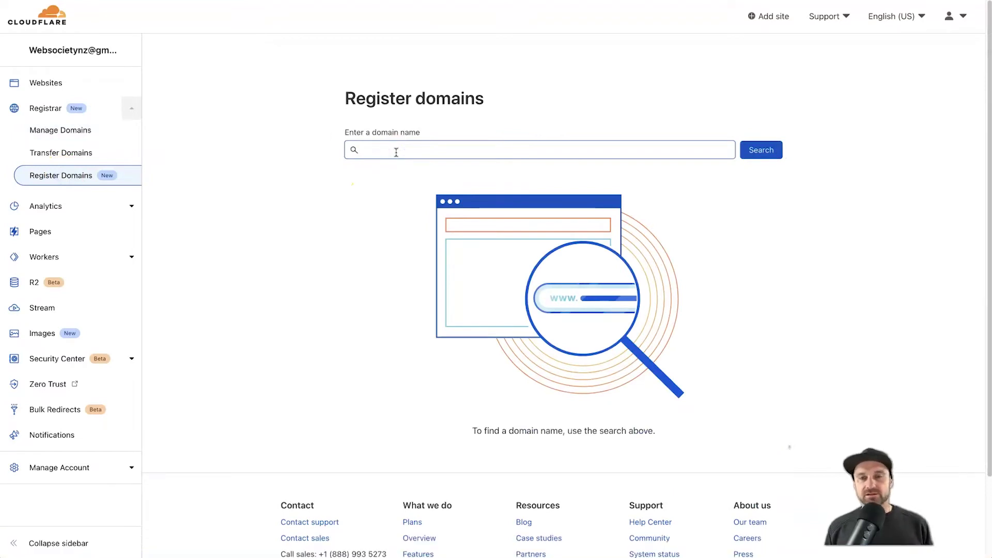
click(396, 153)
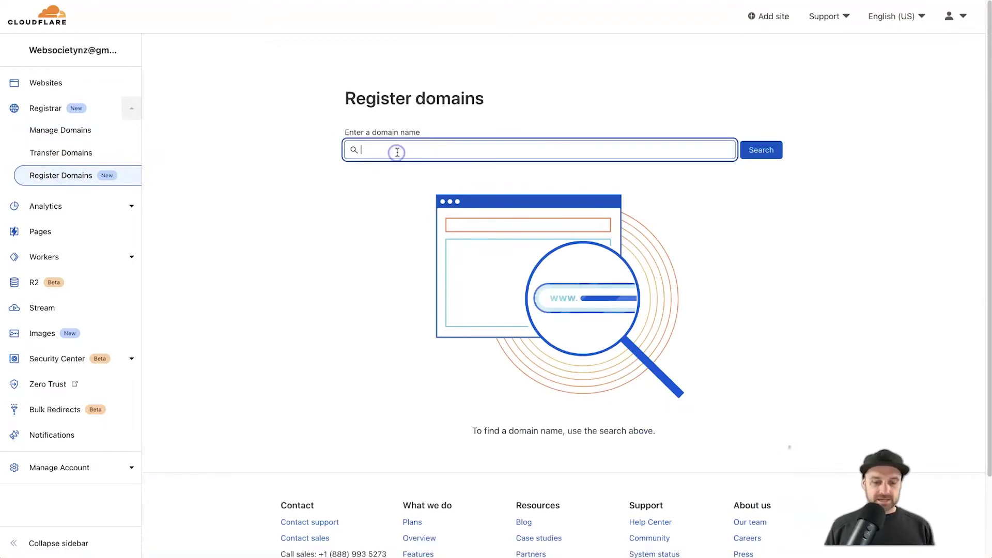
text(philsmarketingagency.com)
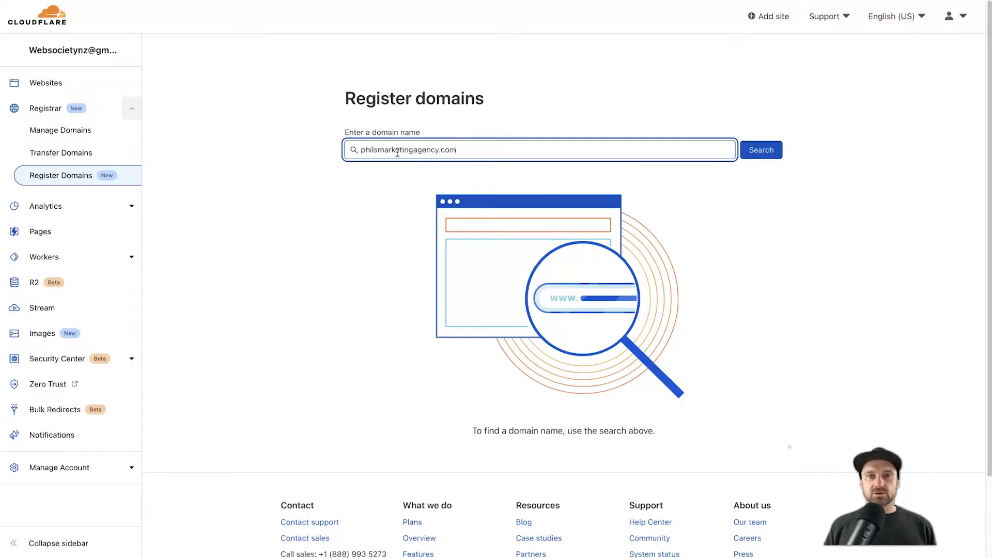
click(762, 150)
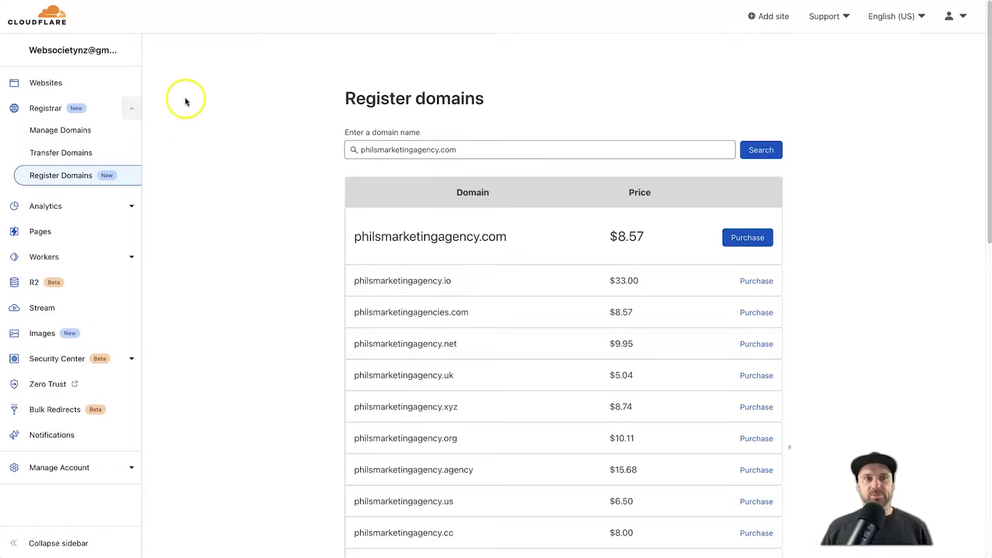
click(32, 74)
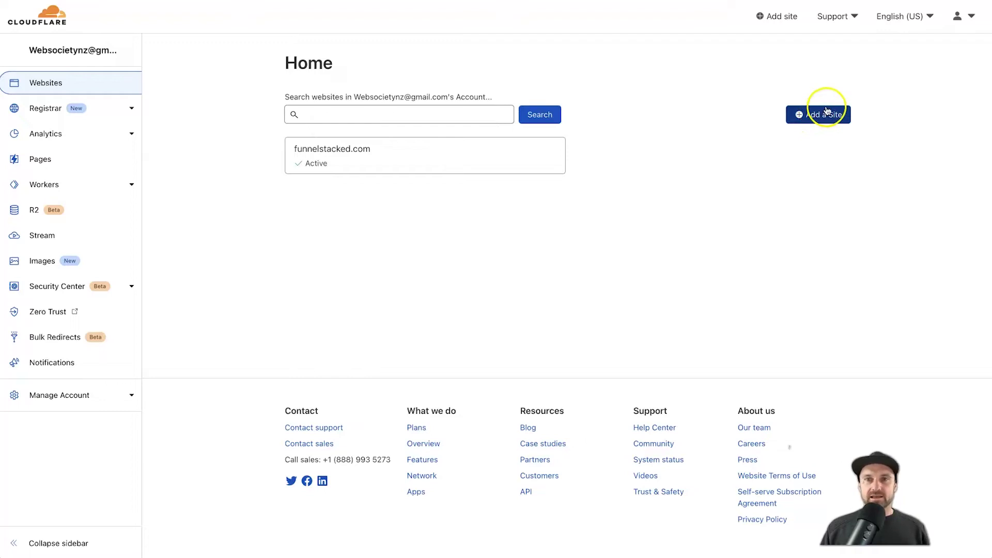
click(820, 116)
Add postenvy.com as a new Cloudflare site on the Free plan
click(328, 103)
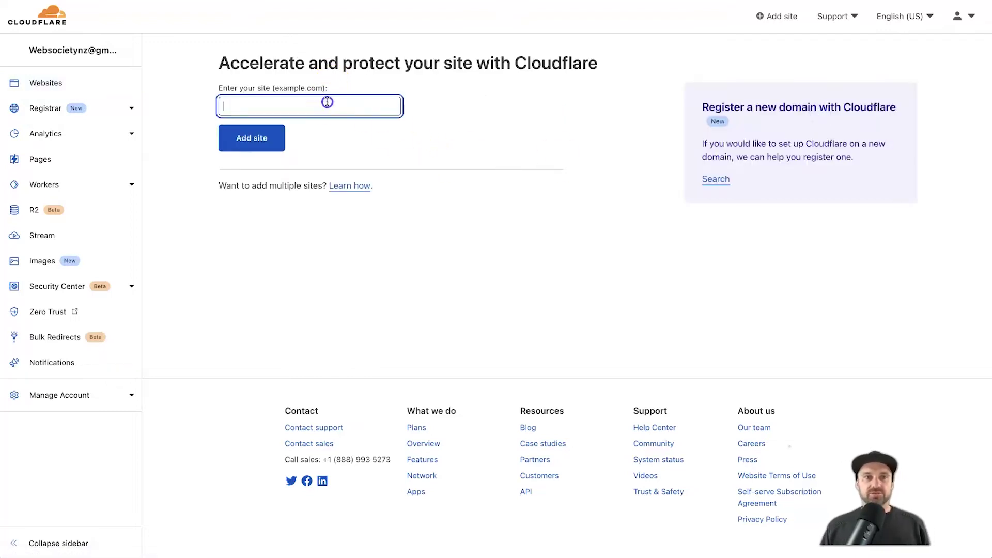
text(postenvy.c)
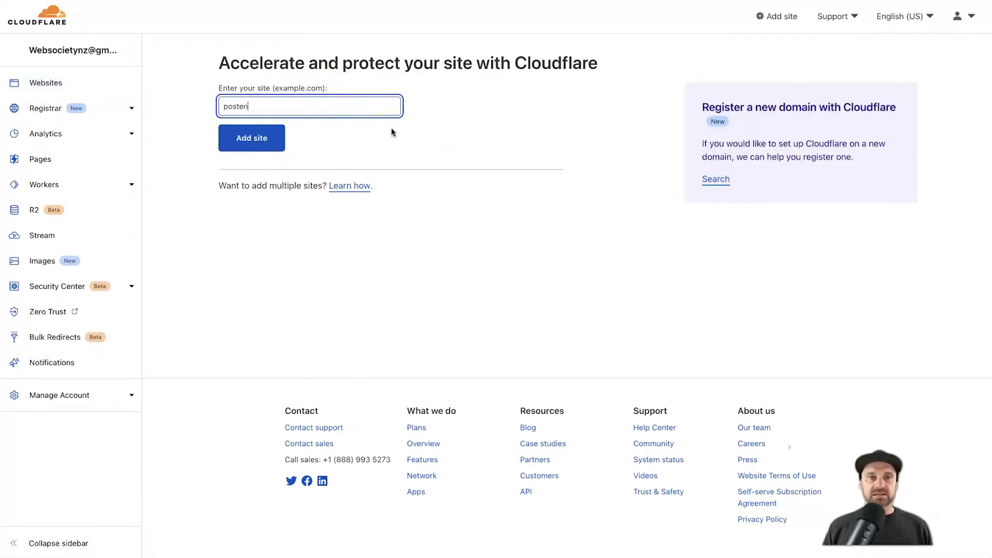
key(BackSpace)
key(BackSpace)
key(BackSpace)
text(y.com)
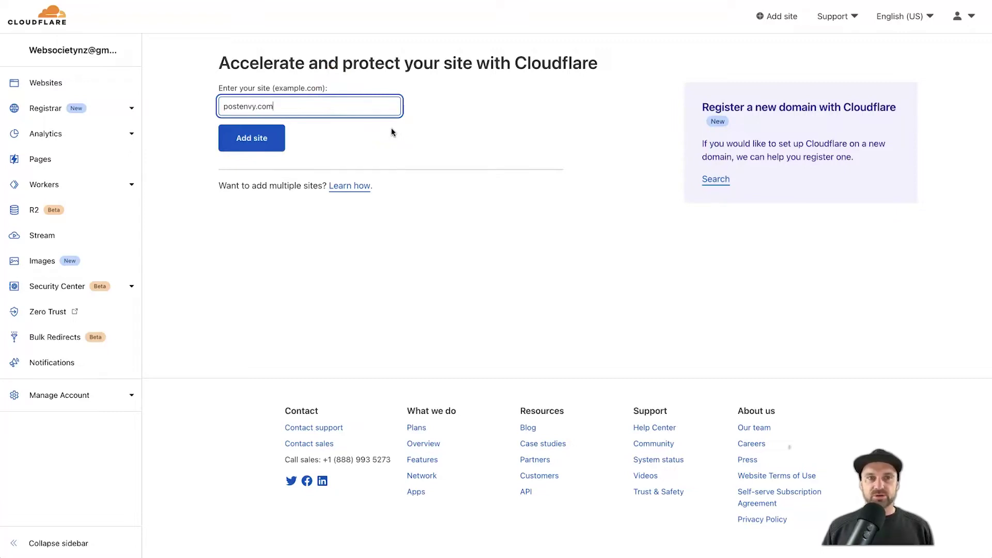
click(330, 137)
click(277, 144)
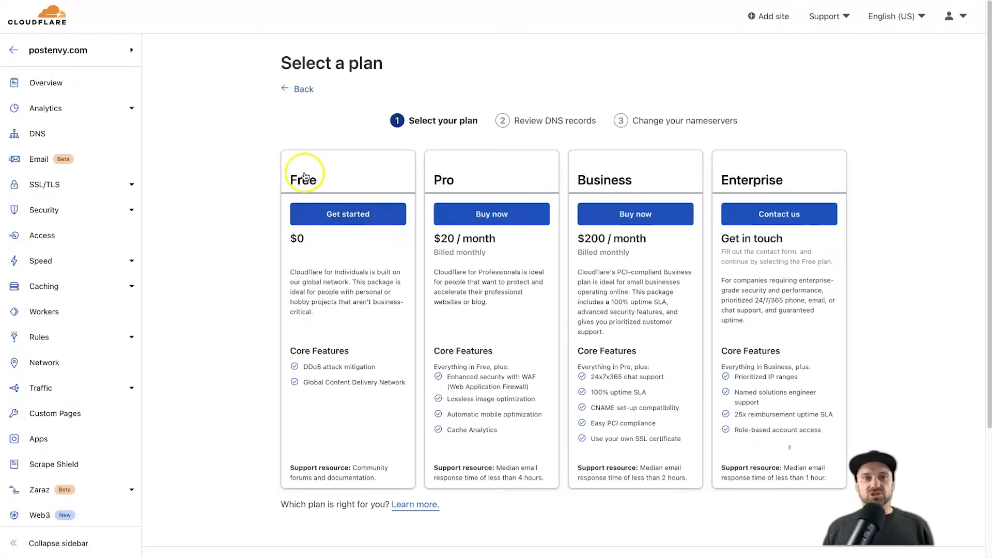
click(329, 216)
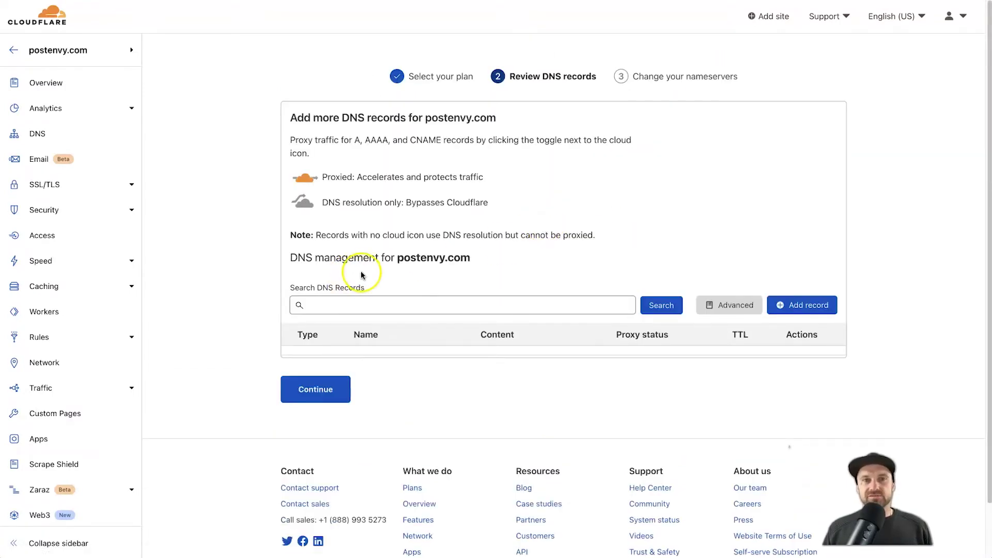
Continue past the empty DNS records review and confirm adding postenvy.com records later
scroll(362, 269, down, 1)
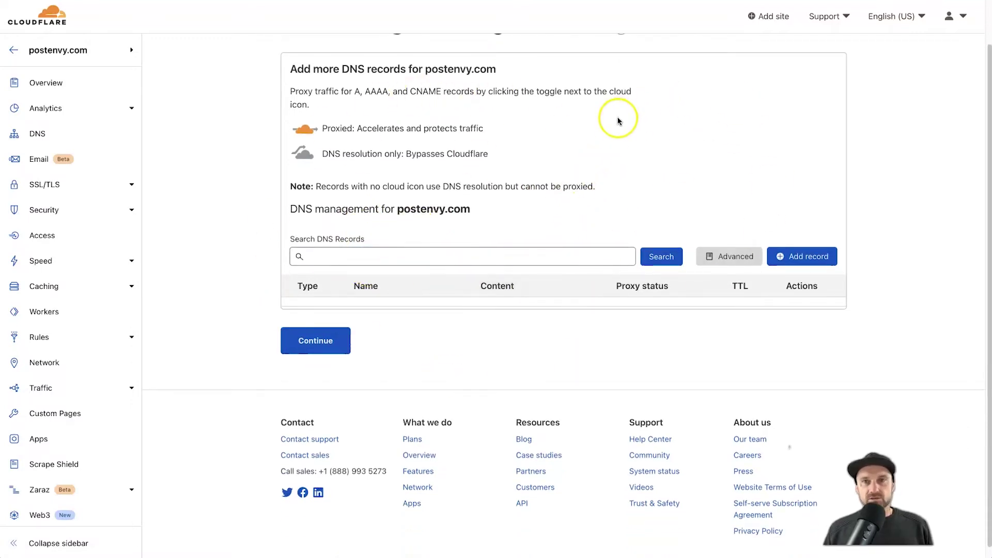
scroll(618, 120, up, 1)
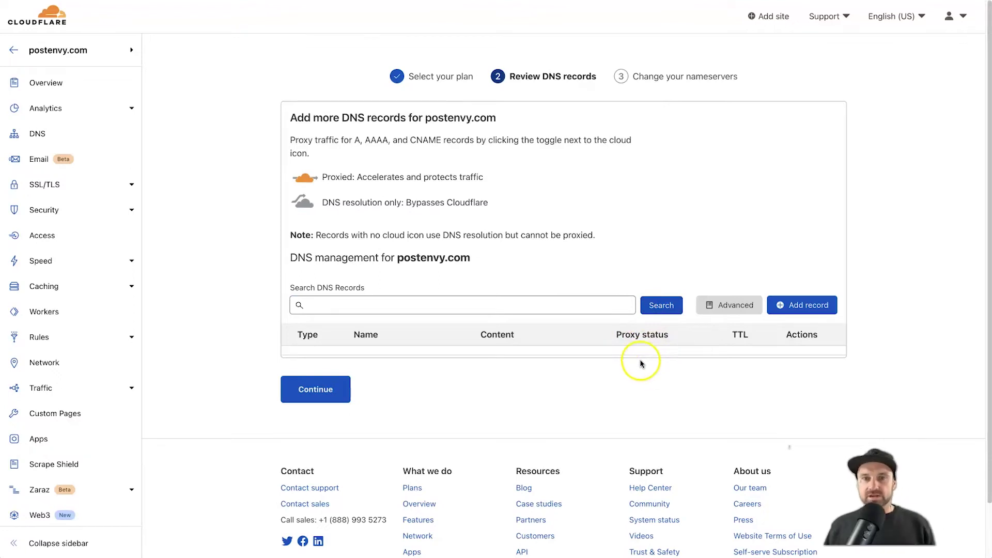
click(332, 393)
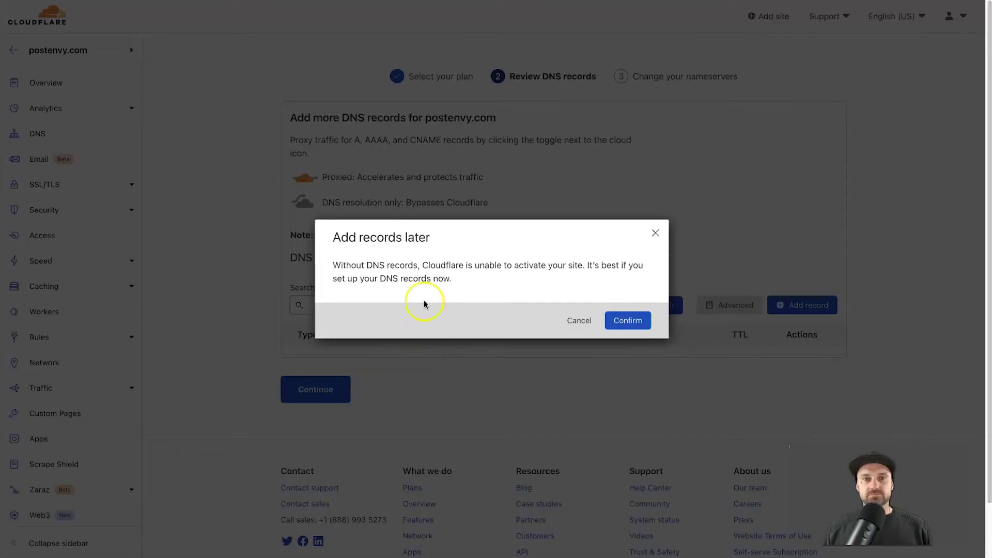
drag(346, 267, 574, 264)
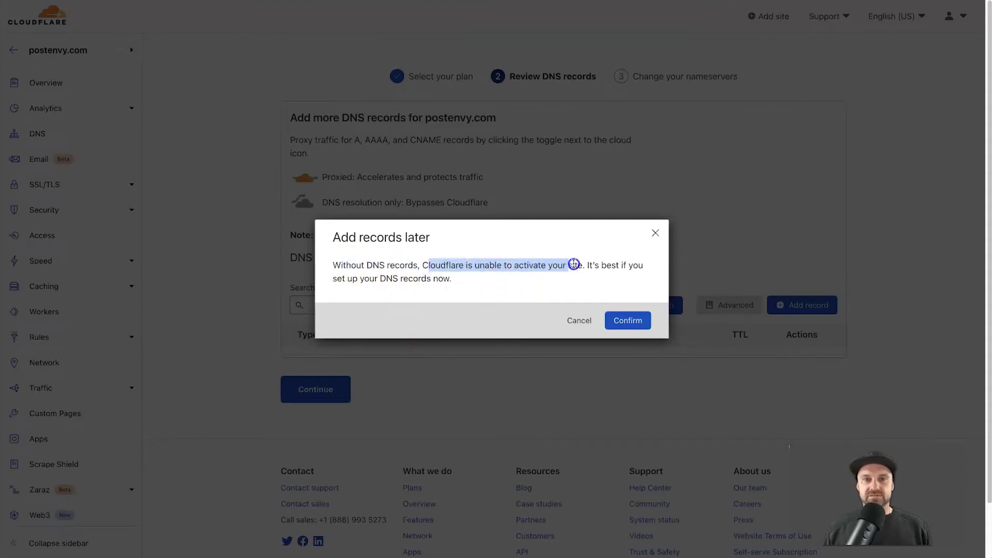
click(583, 266)
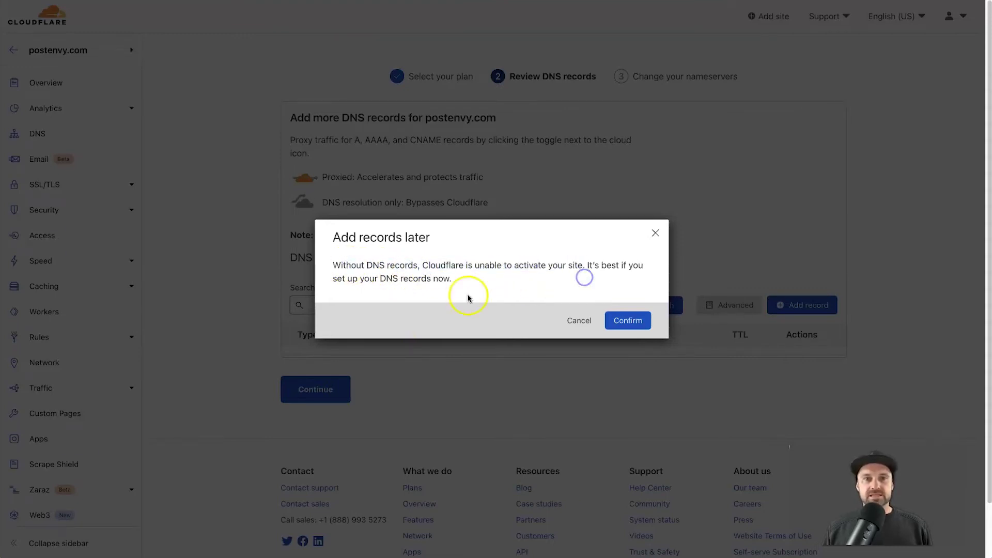
click(626, 320)
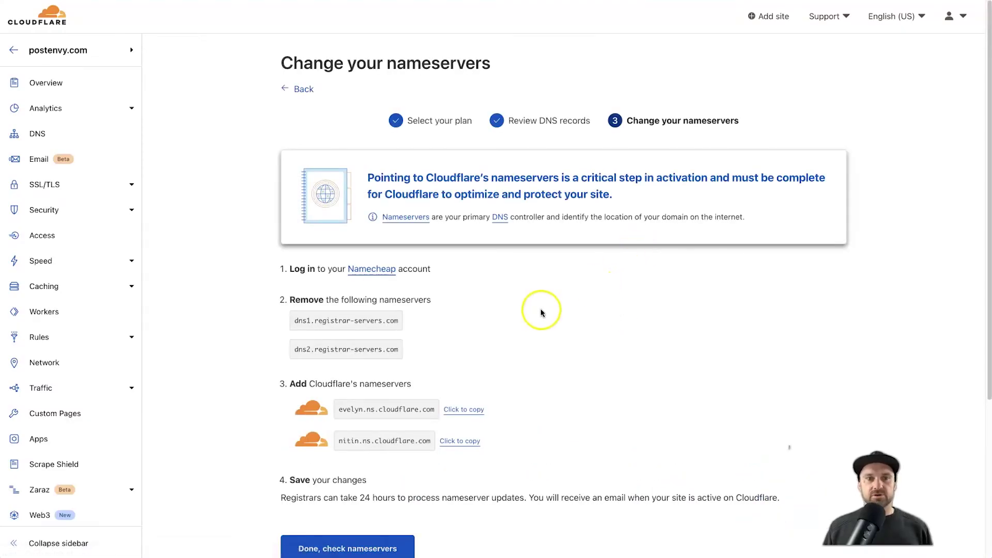
Copy the first Cloudflare nameserver, evelyn.ns.cloudflare.com, from the nameserver instructions
scroll(401, 335, down, 2)
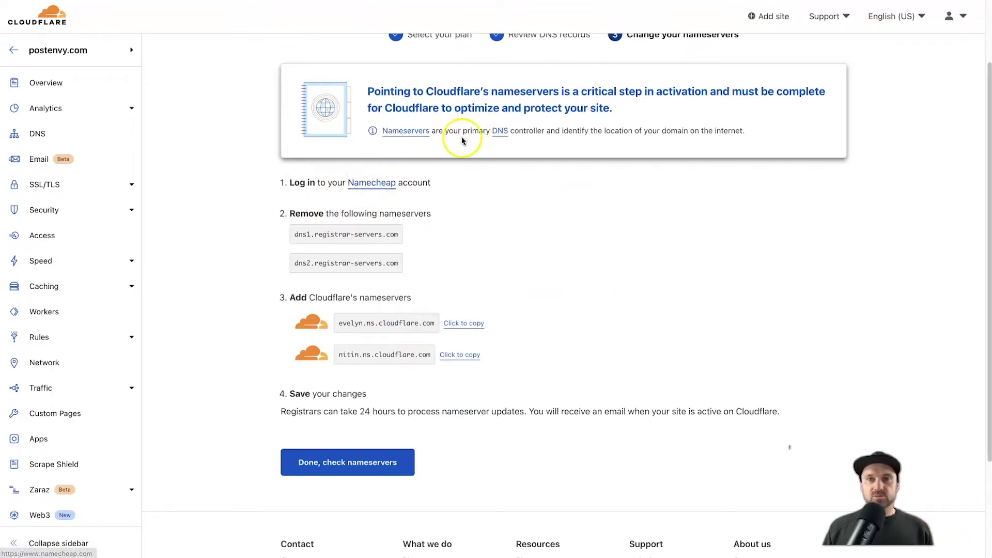
drag(299, 229, 389, 230)
click(382, 237)
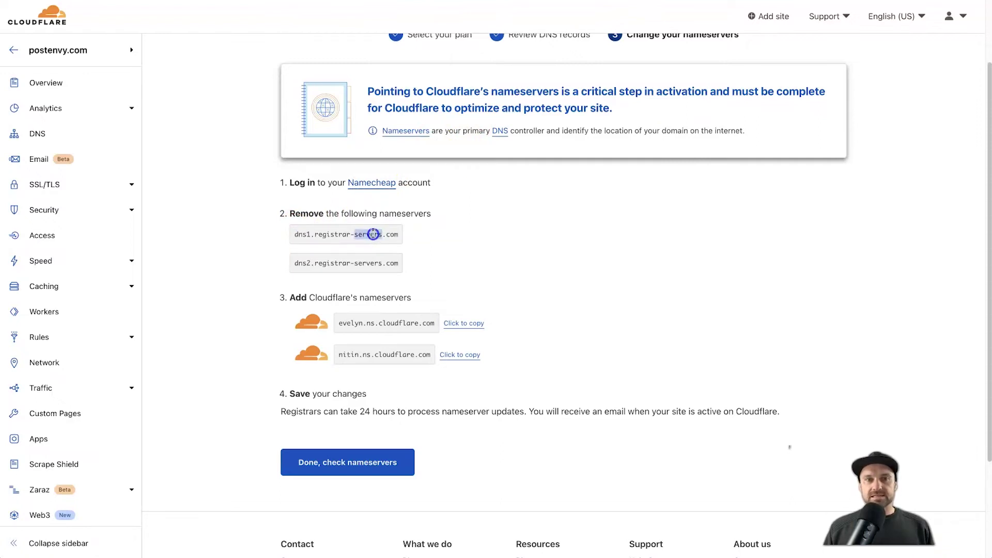
triple_click(360, 237)
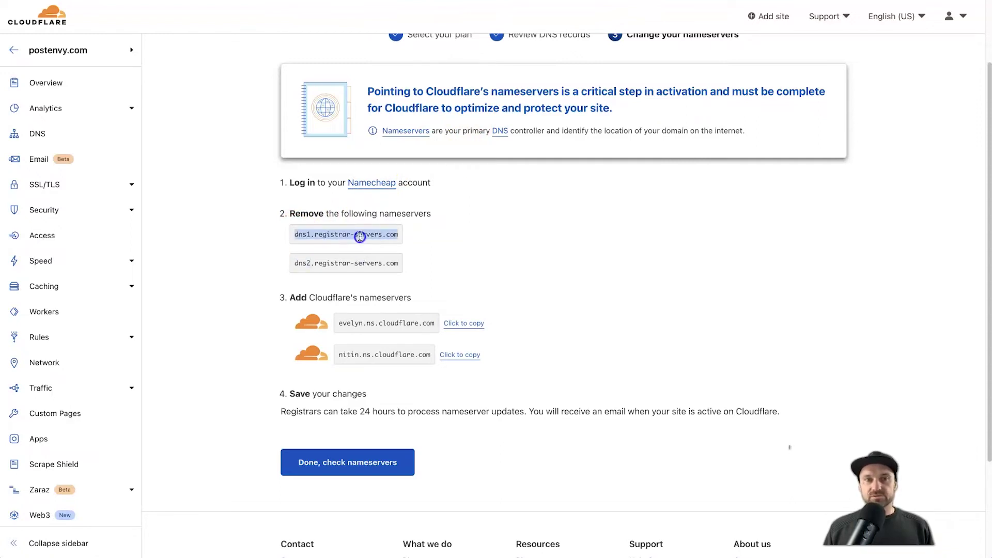
triple_click(368, 320)
key(super+c)
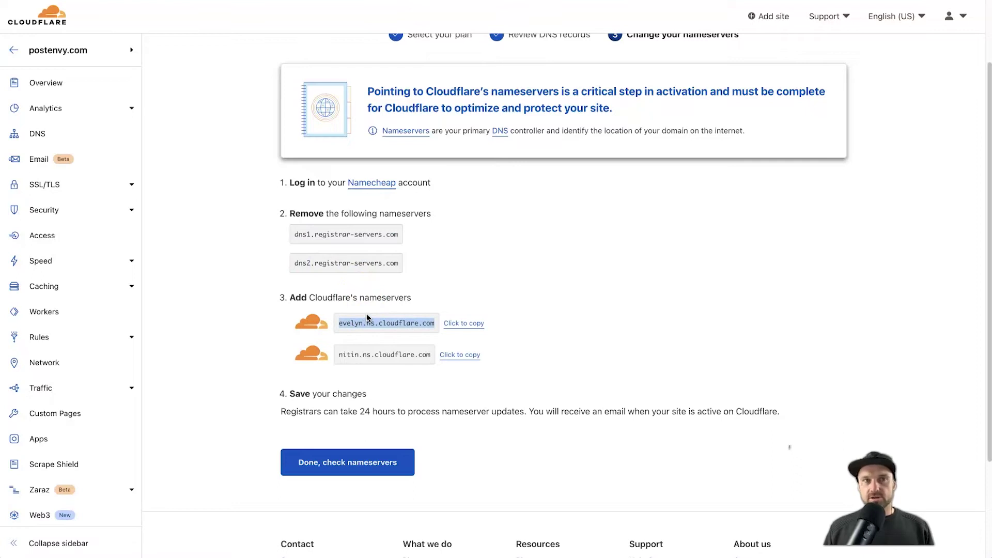
click(434, 295)
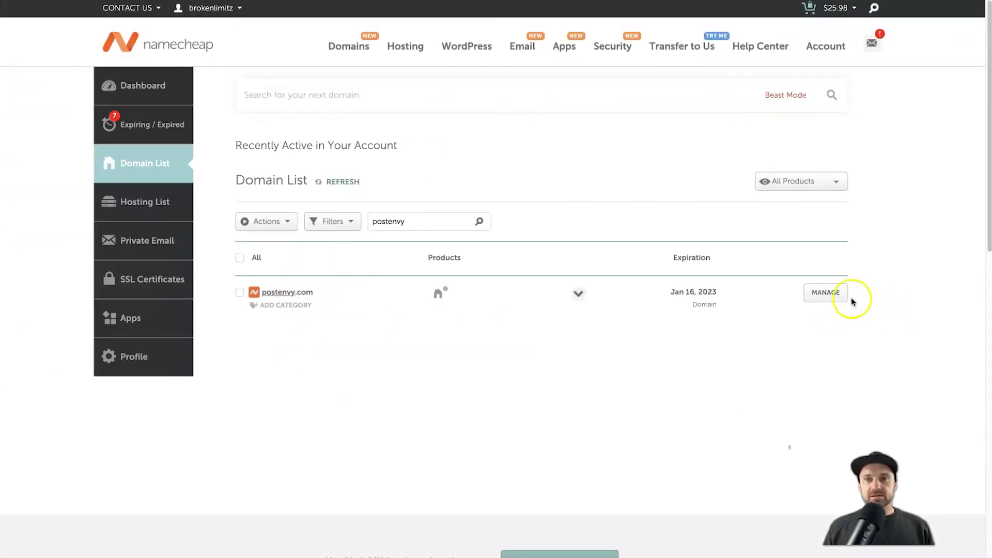
Switch postenvy.com to Custom DNS in Namecheap and paste evelyn.ns.cloudflare.com as nameserver 1
click(831, 296)
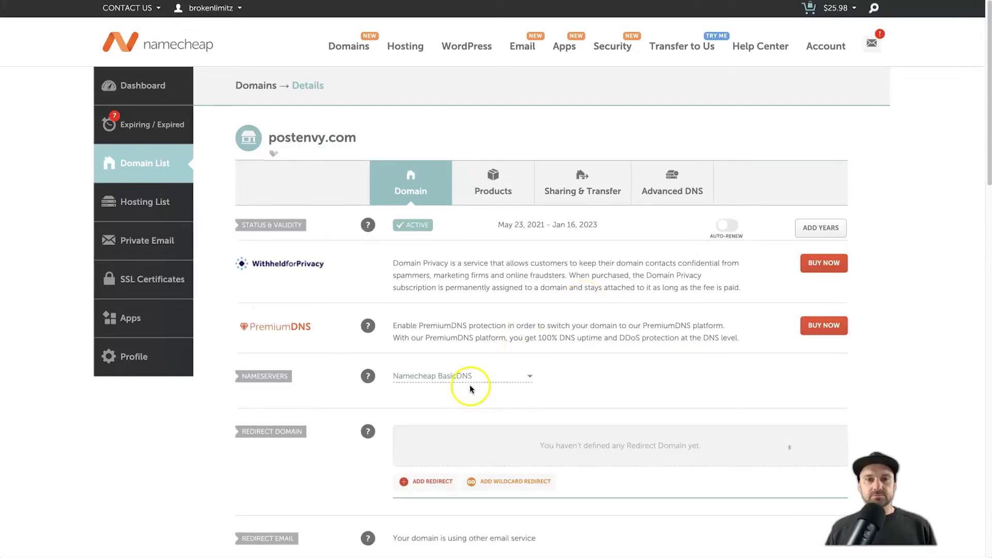
scroll(470, 389, down, 1)
drag(237, 369, 297, 371)
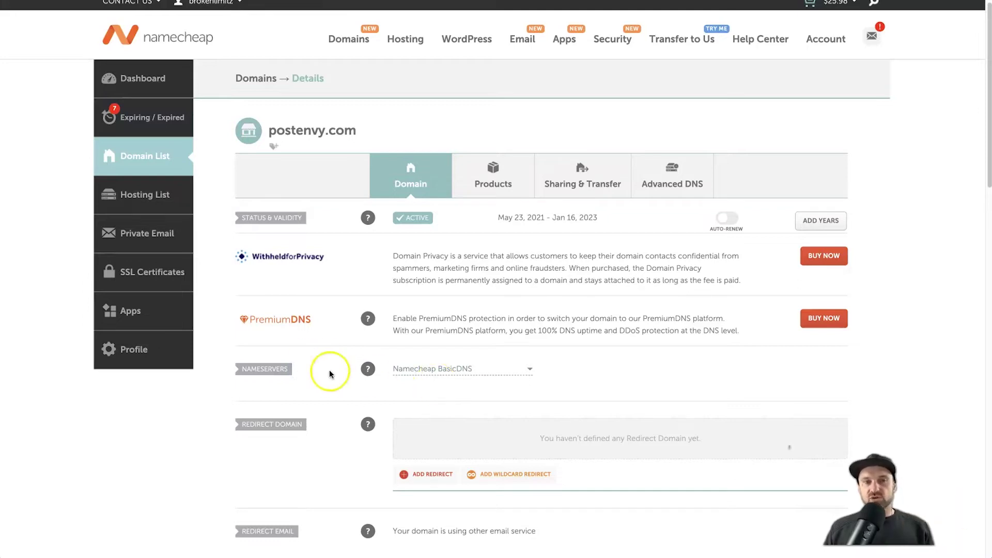
click(447, 369)
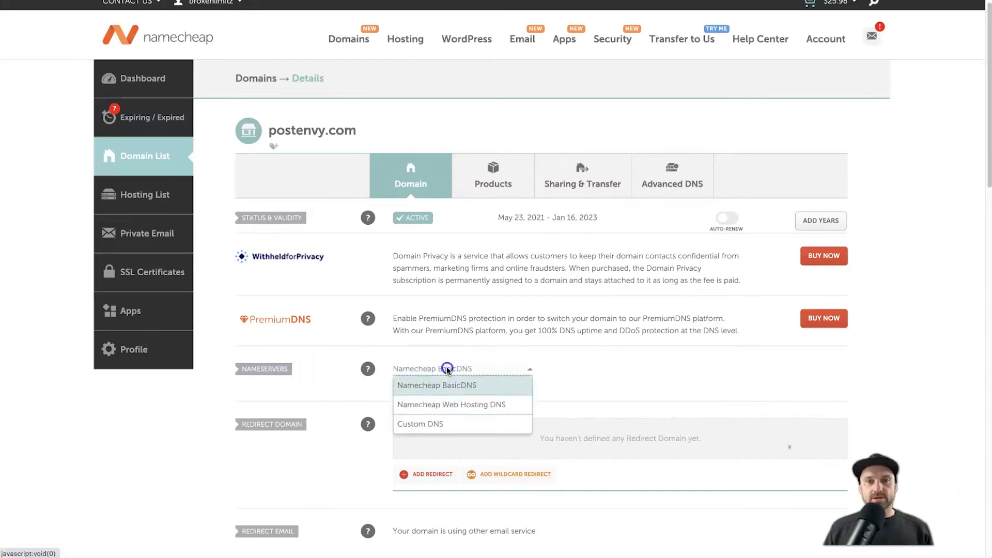
click(425, 423)
key(super+v)
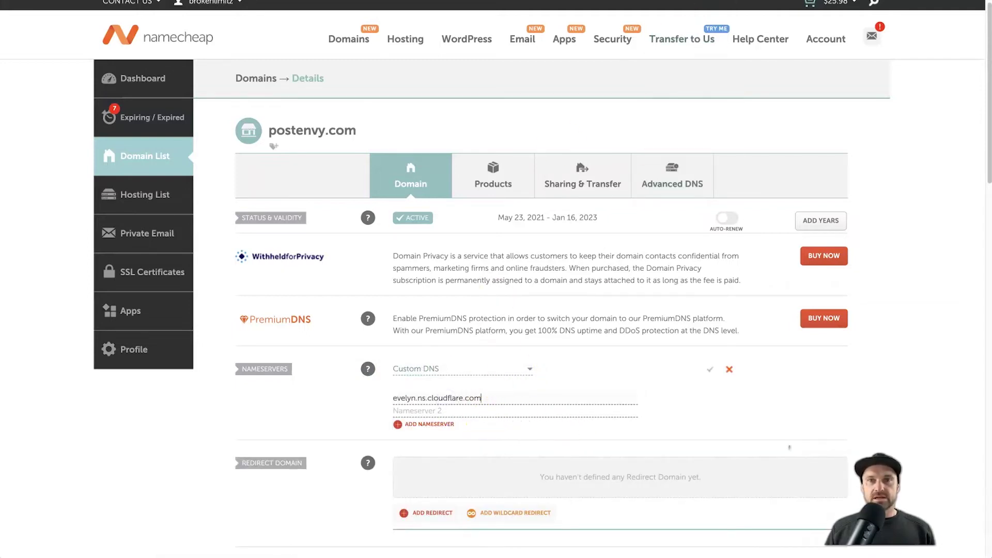
Add nitin.ns.cloudflare.com as the second nameserver and save the custom DNS
key(ctrl+Tab)
click(459, 357)
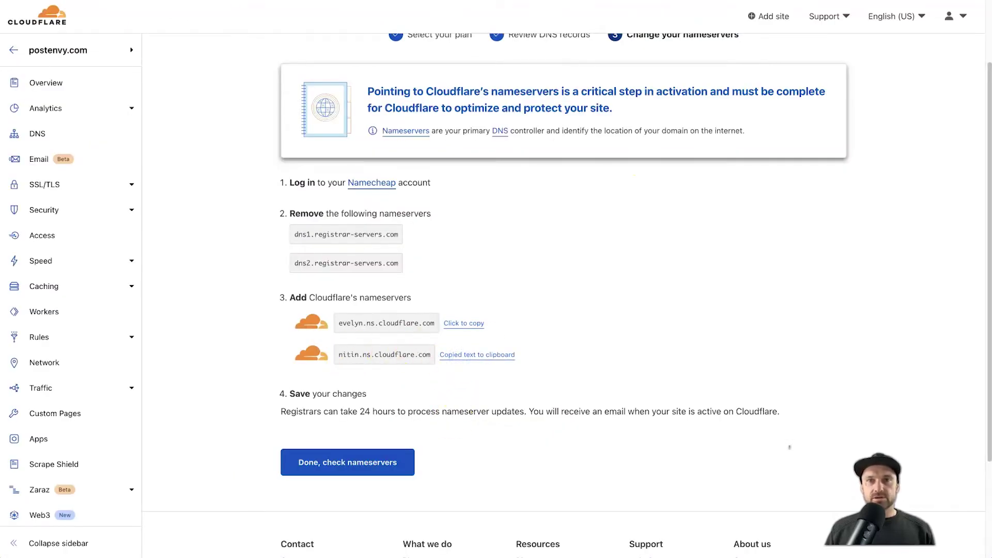
key(ctrl+Tab)
click(484, 413)
key(ctrl+v)
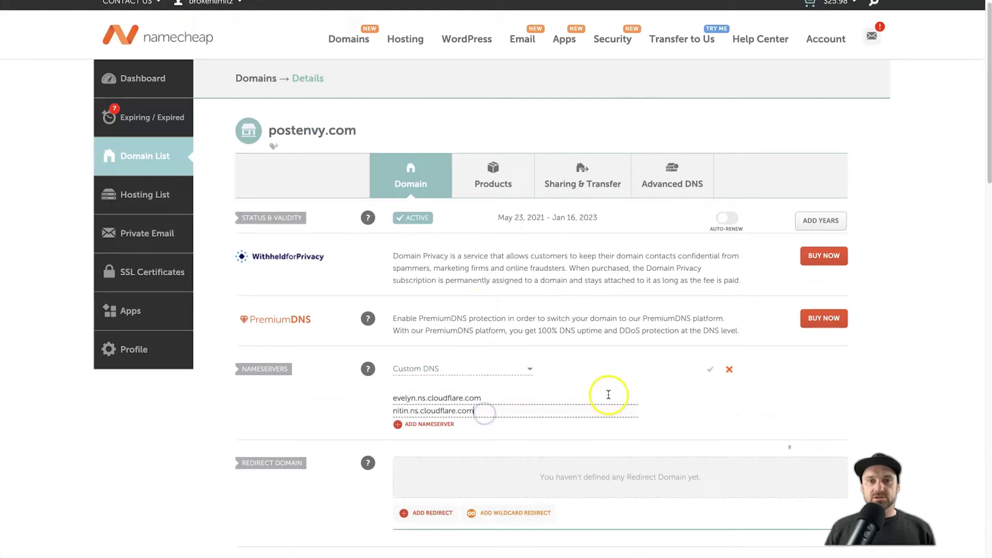
click(710, 369)
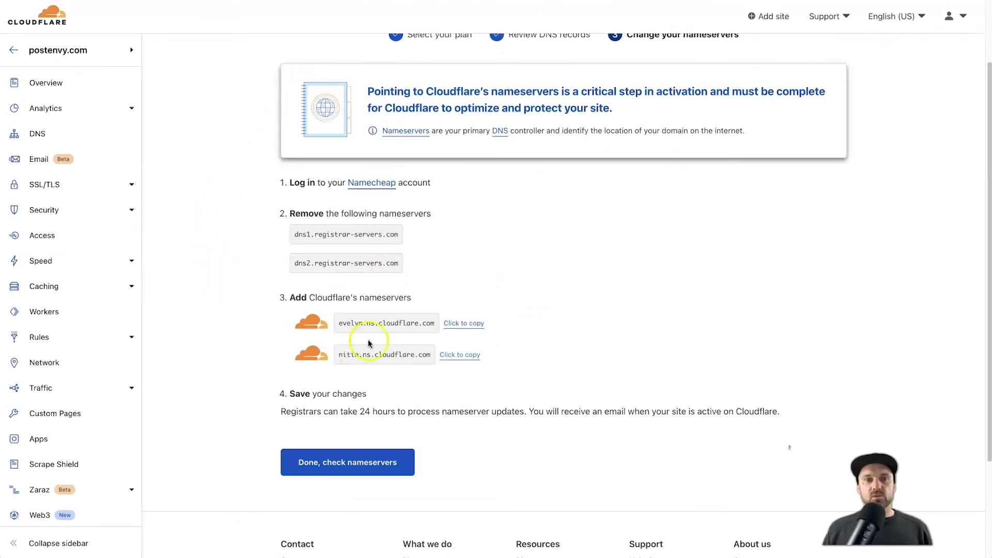
Finish Cloudflare's nameserver step, skip the recommendations and run a nameserver check for postenvy.com
click(366, 473)
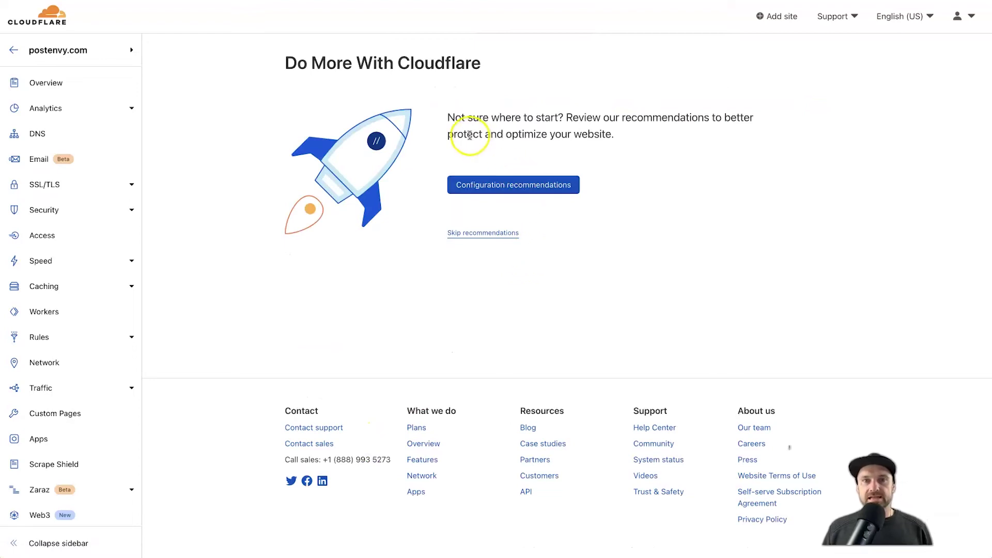
drag(446, 116, 695, 134)
click(694, 135)
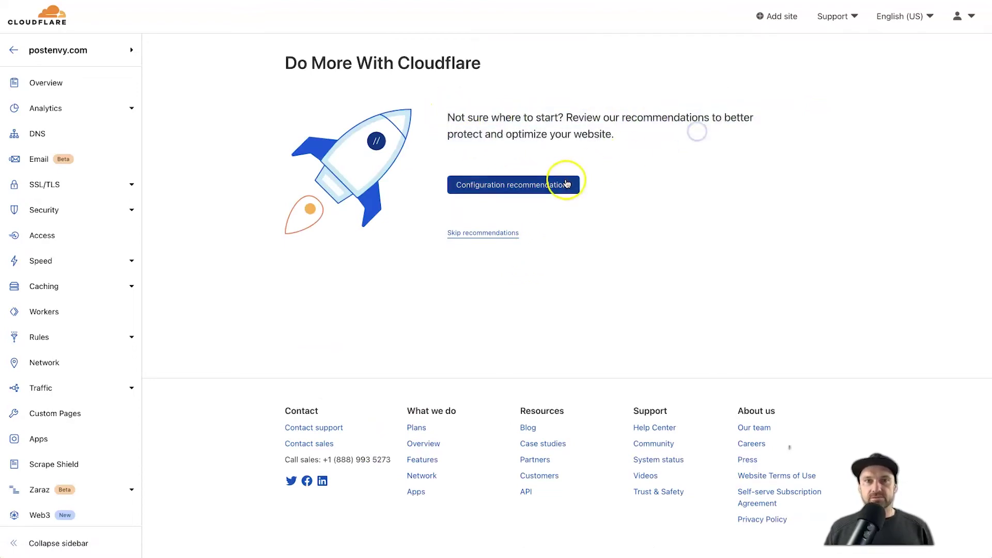
click(498, 233)
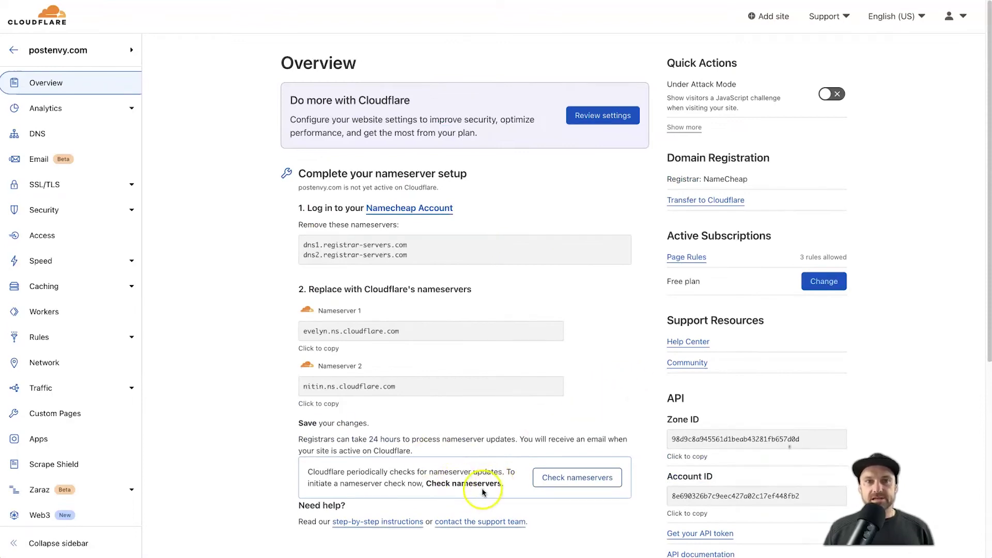
click(570, 479)
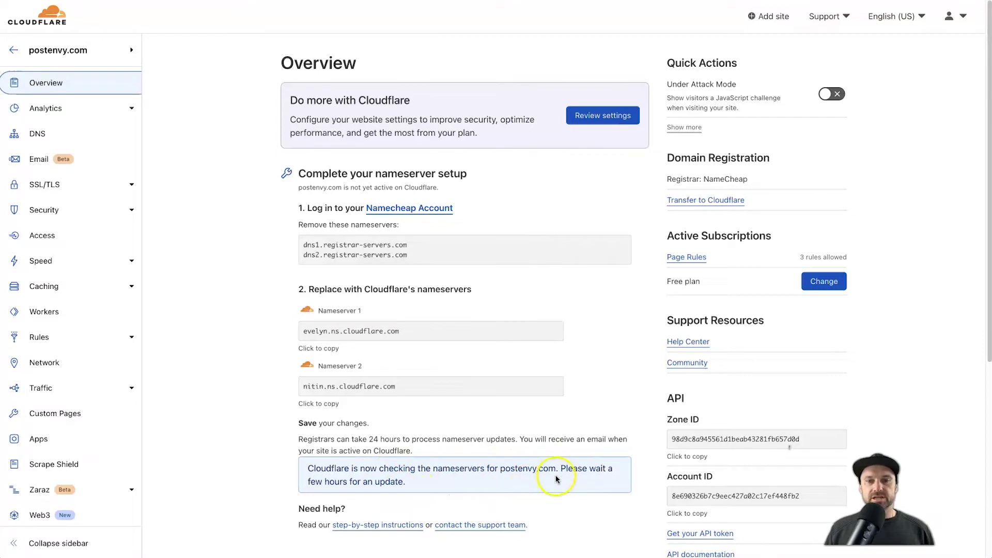
scroll(361, 434, down, 1)
scroll(412, 447, up, 1)
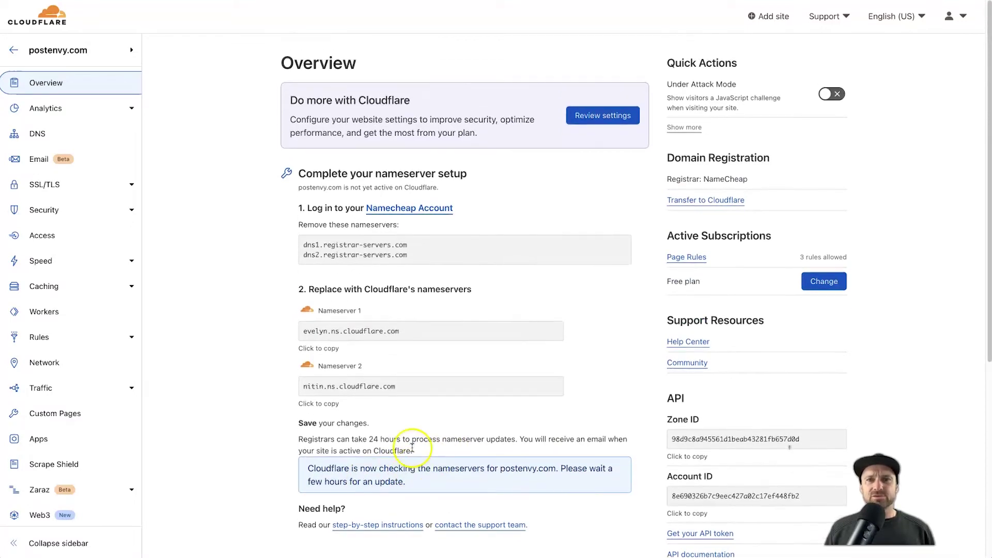
scroll(524, 363, down, 5)
scroll(522, 361, up, 5)
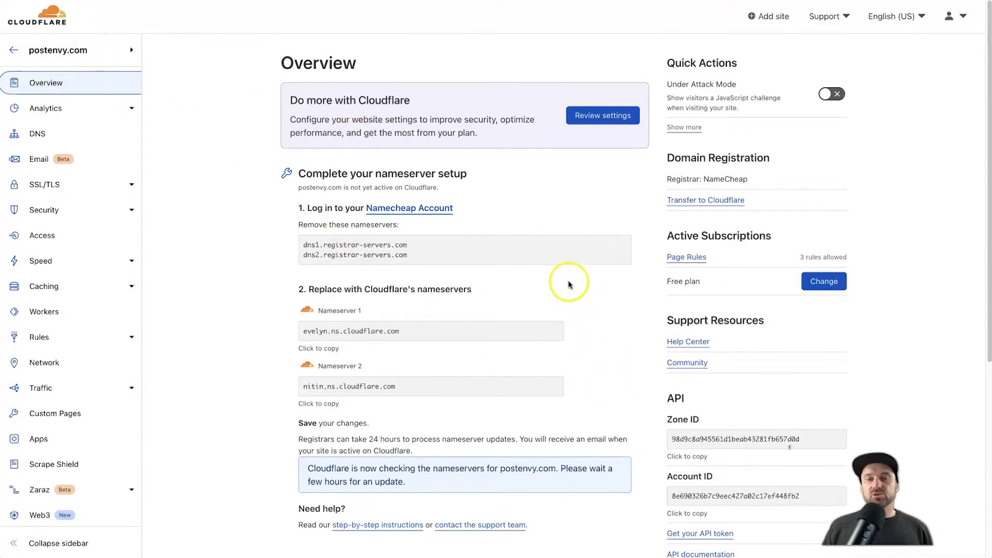
Open the DNS records page of the now-active postenvy.com site
click(14, 52)
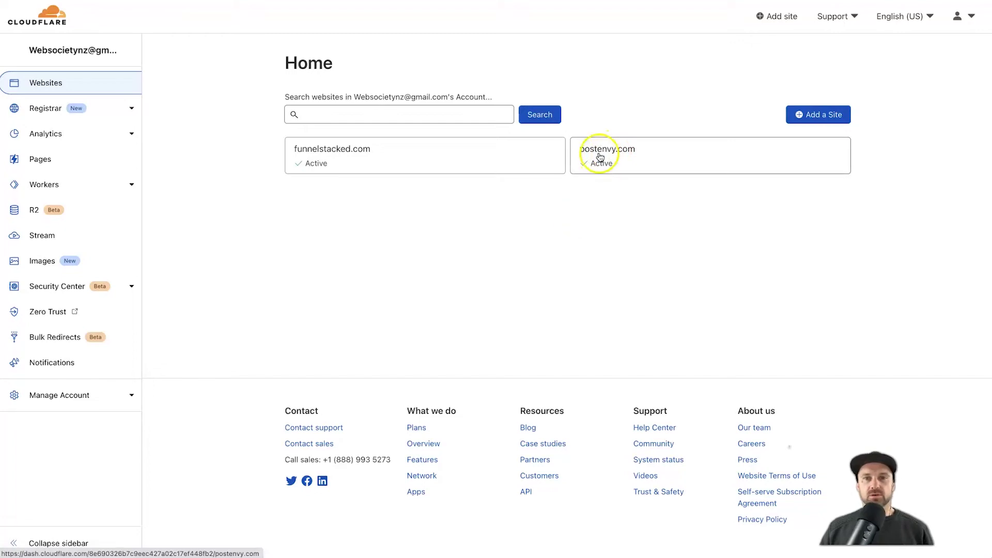
click(599, 157)
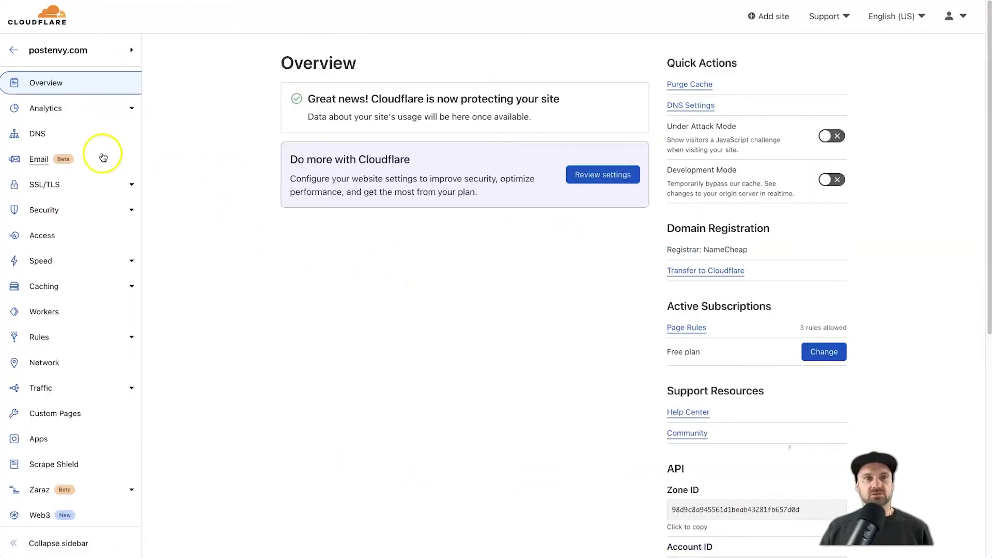
click(37, 134)
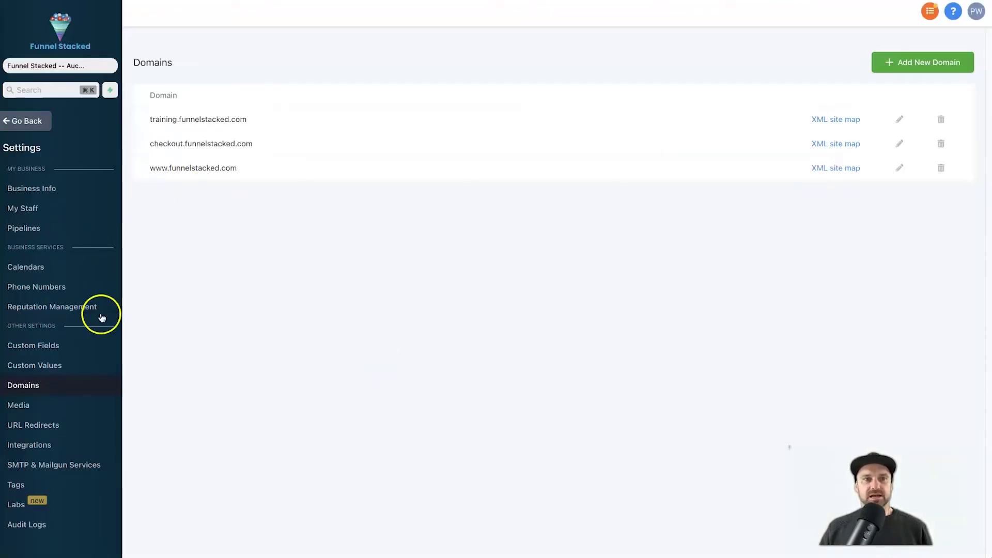
click(936, 69)
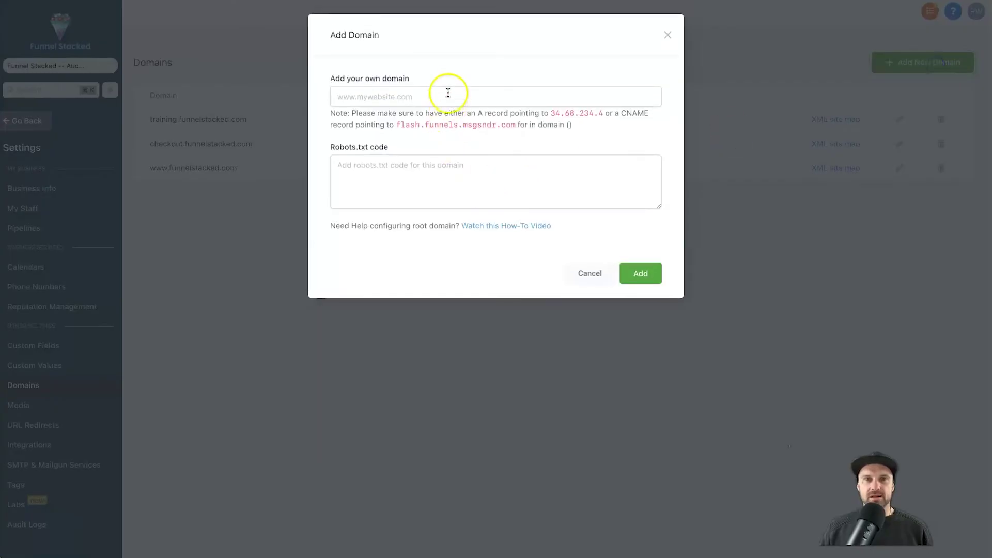
click(448, 95)
text(www.postenvy.com)
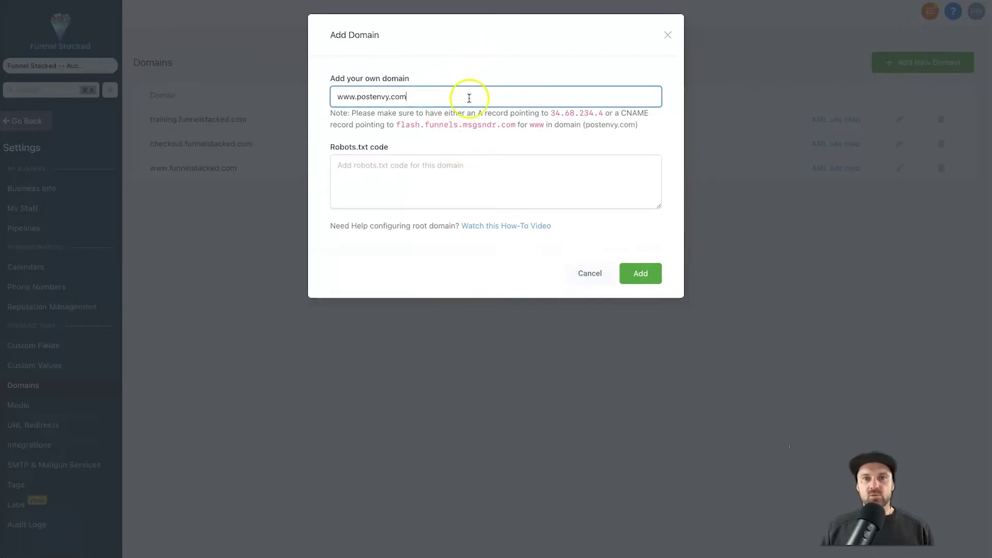
Copy the CNAME target flash.funnels.msgsndr.com and switch to Cloudflare's DNS settings
drag(332, 113, 412, 126)
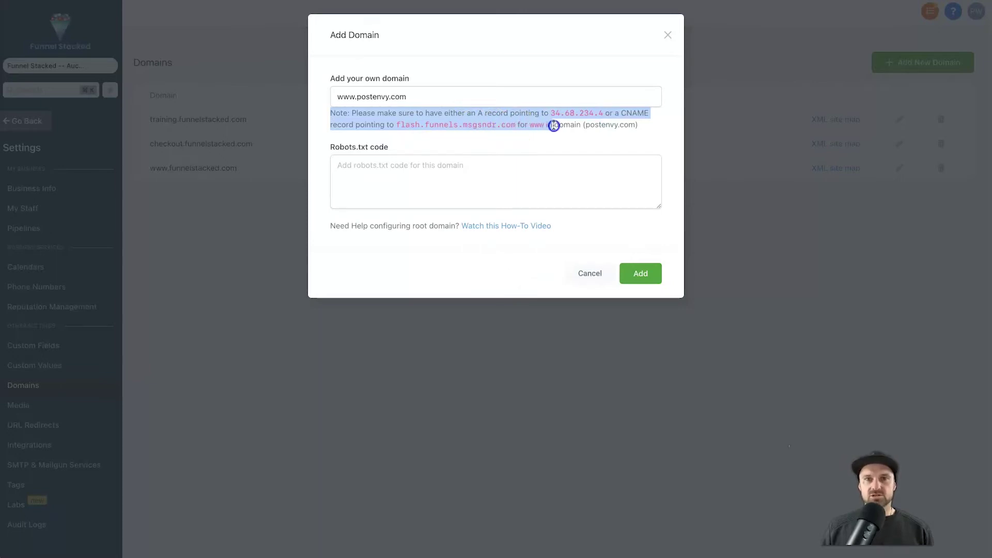
click(537, 140)
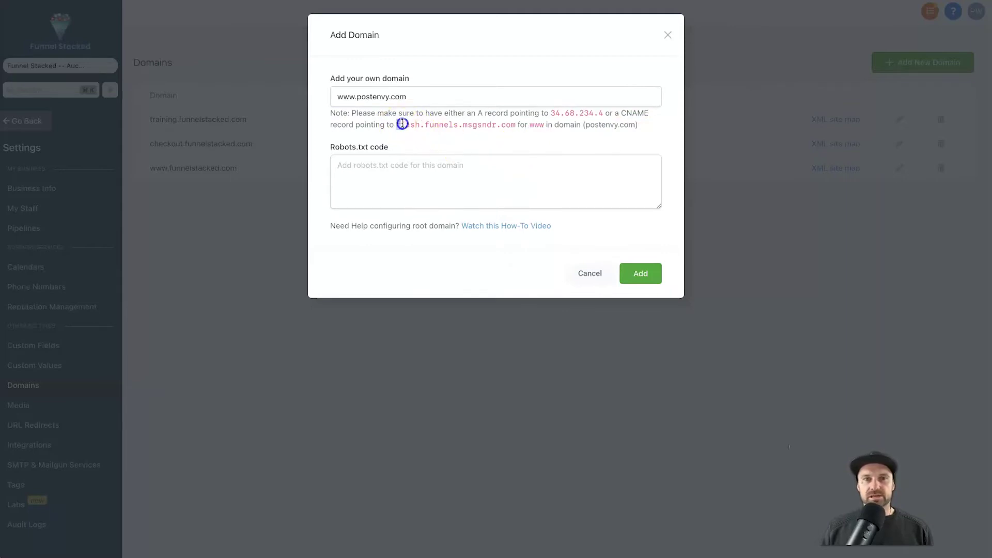
drag(446, 125, 501, 125)
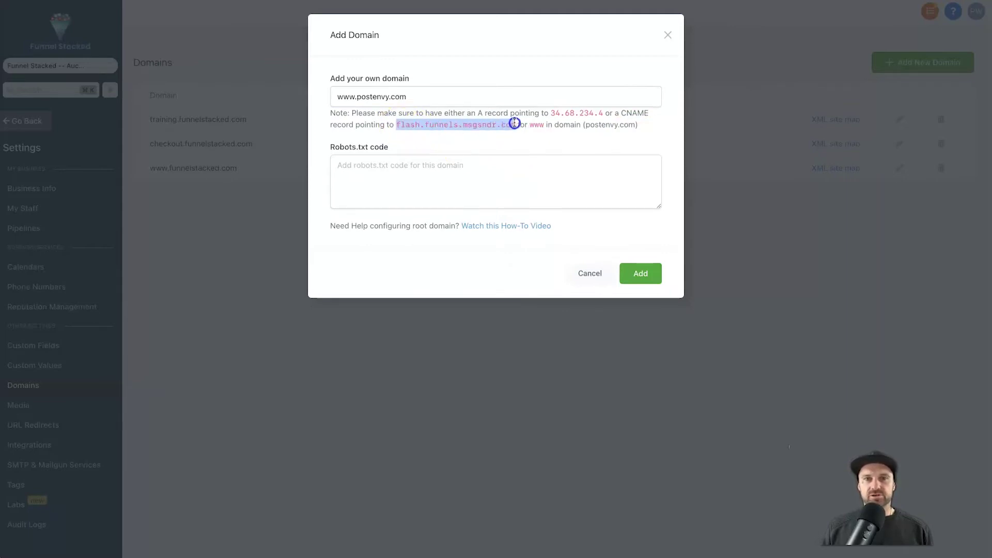
right_click(475, 125)
click(491, 146)
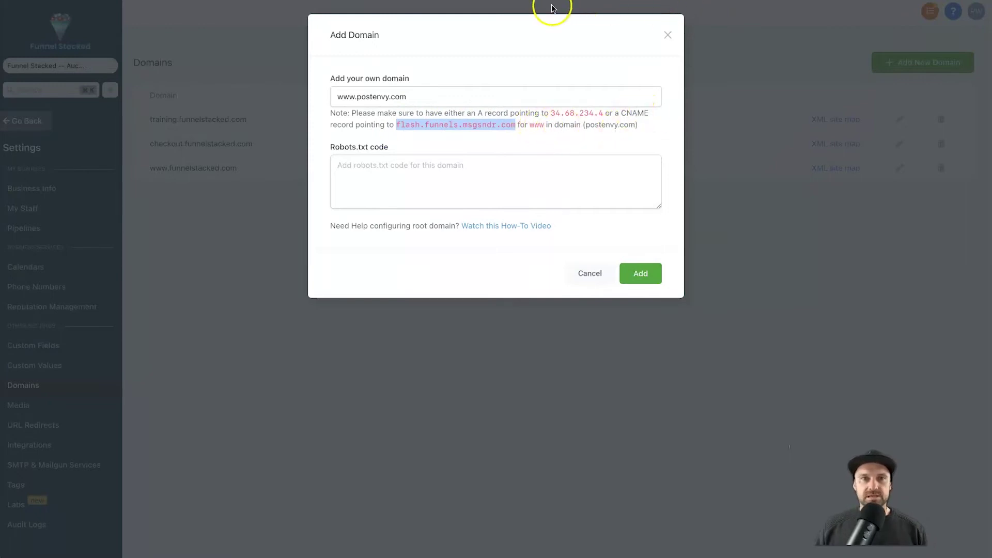
key(ctrl+Tab)
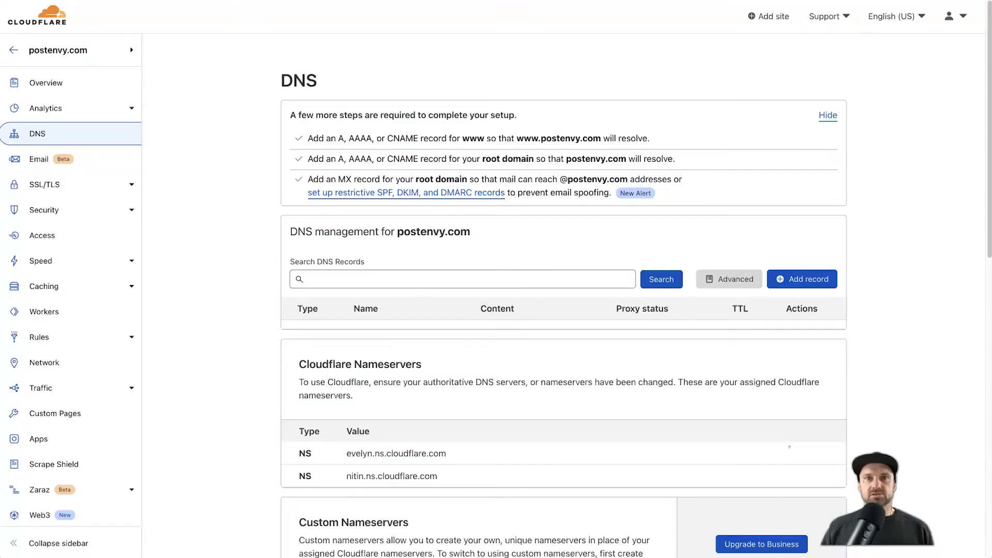
Add a DNS-only CNAME record in Cloudflare pointing www to flash.funnels.msgsndr.com
click(820, 279)
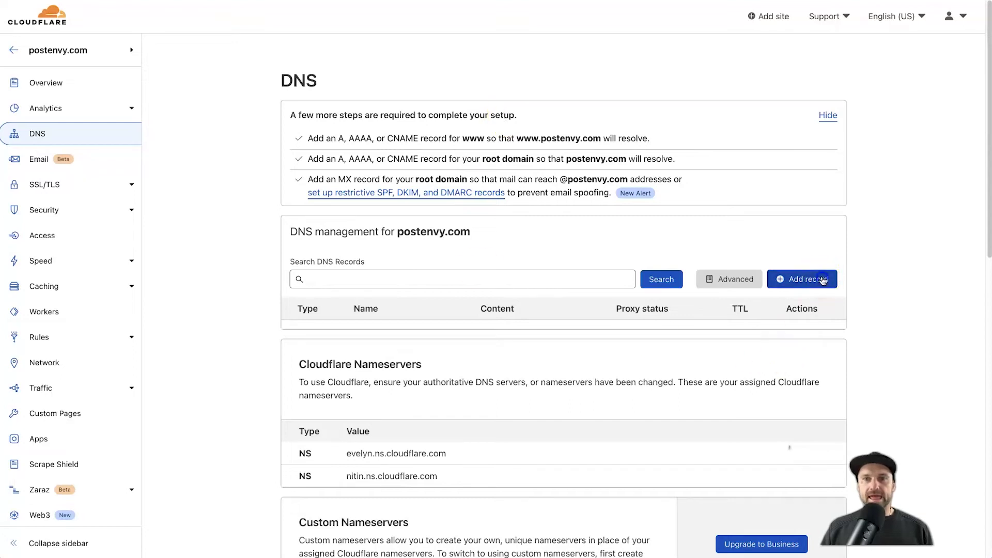
click(303, 341)
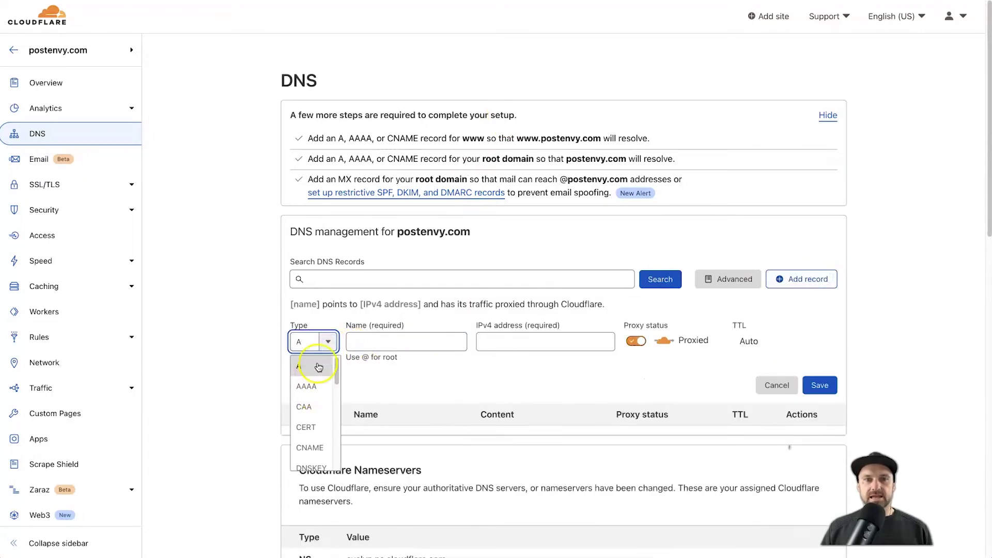
click(309, 447)
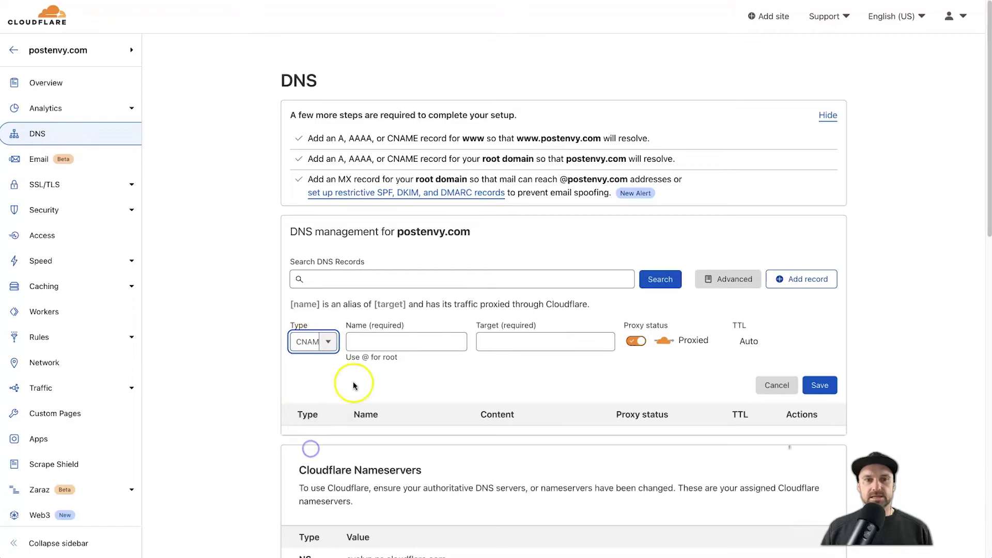
click(367, 347)
text(www)
click(501, 340)
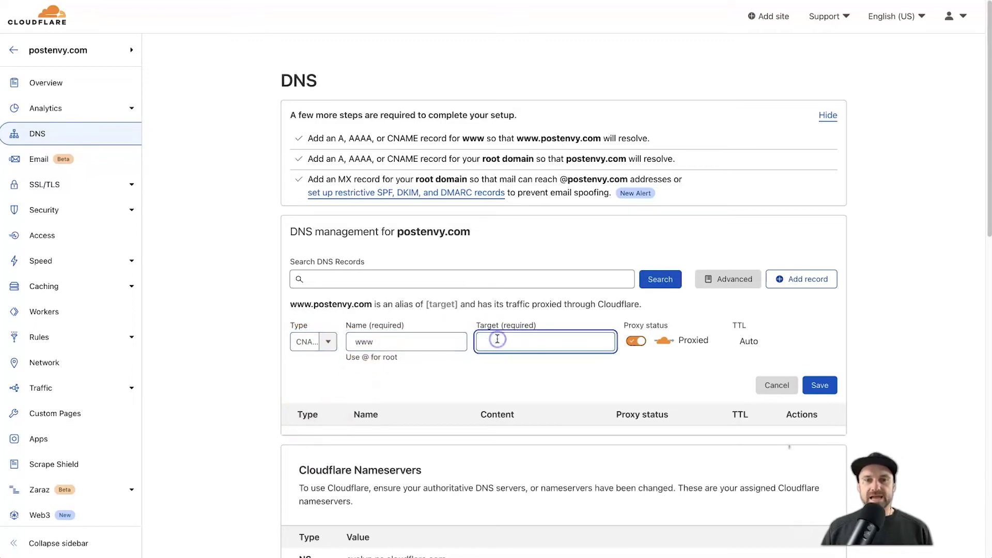
right_click(501, 338)
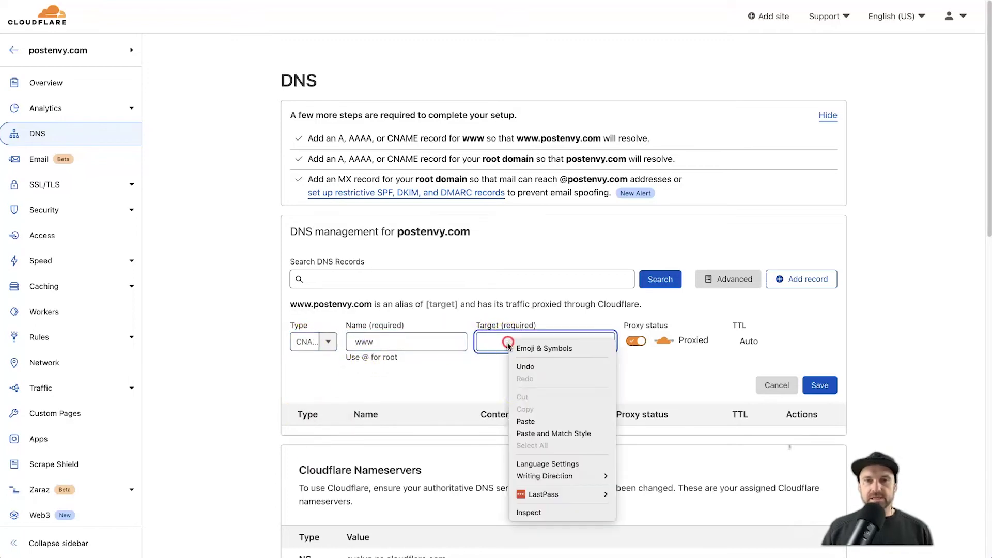
click(519, 421)
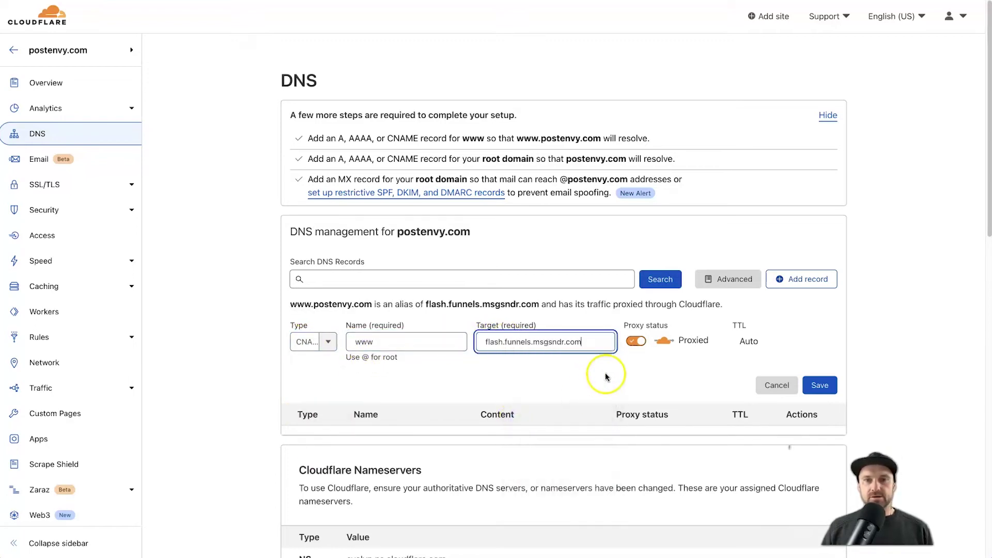
click(636, 340)
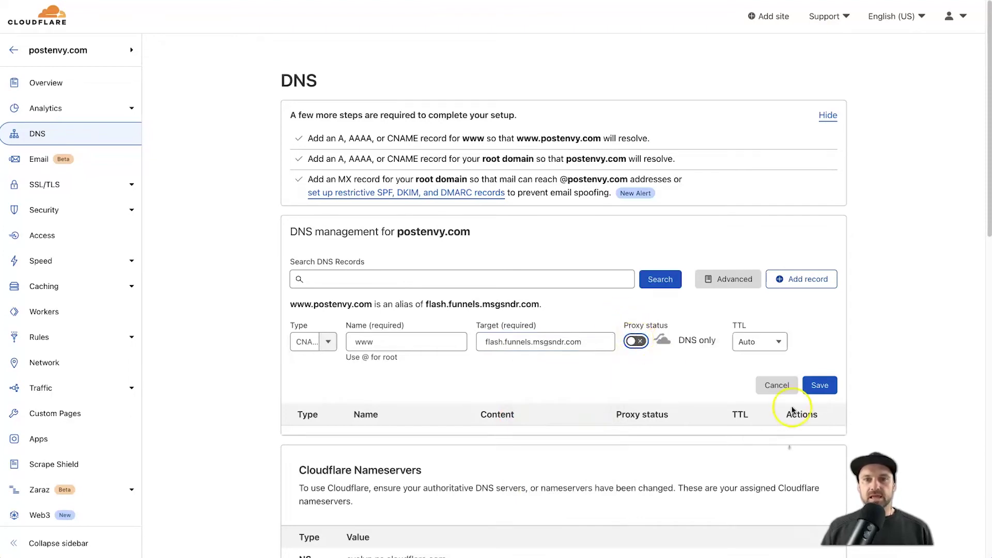
click(818, 388)
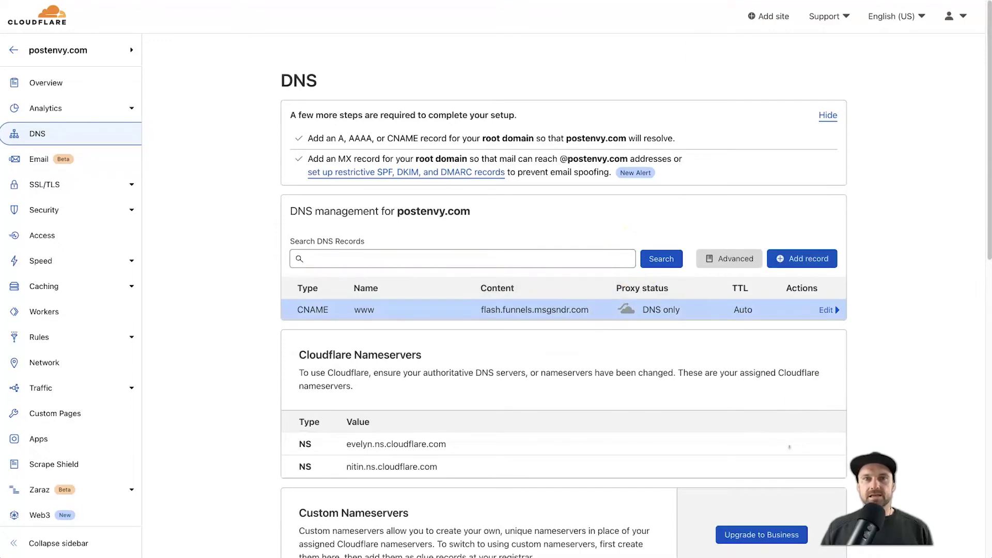
key(ctrl+Tab)
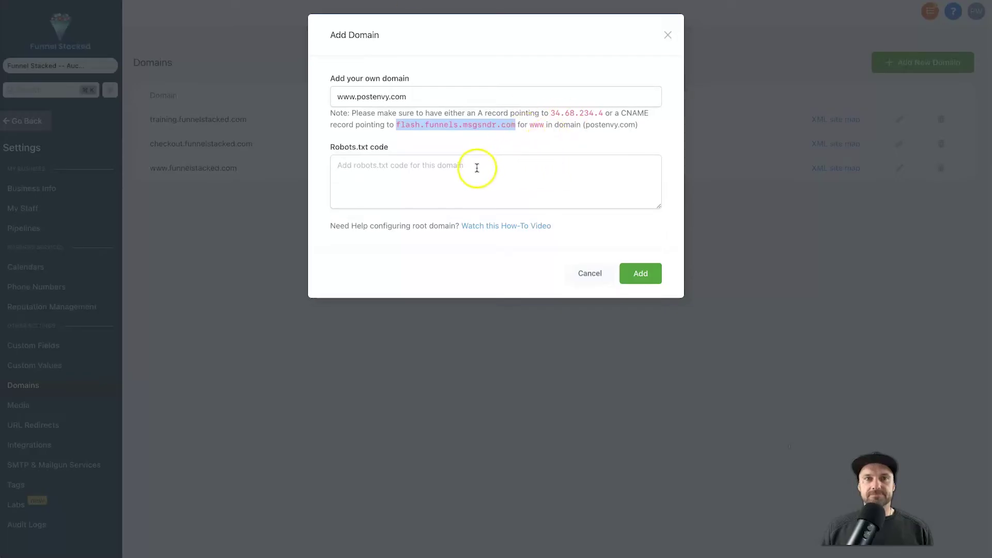
click(639, 275)
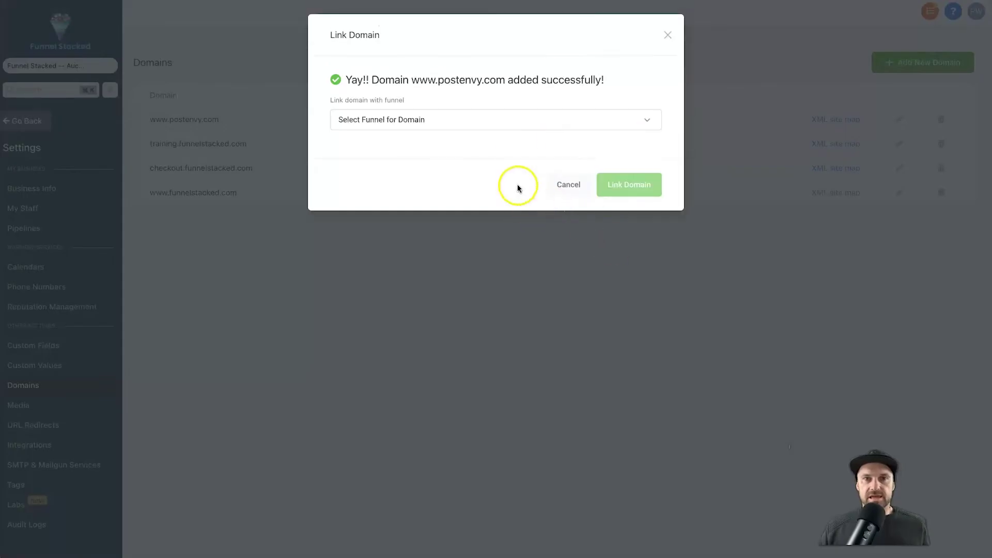
drag(346, 80, 505, 80)
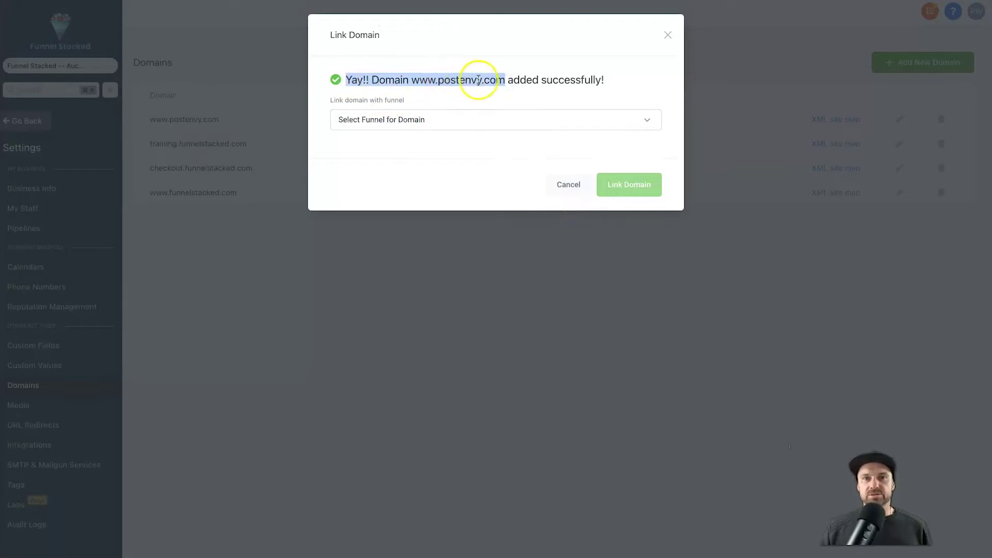
click(530, 81)
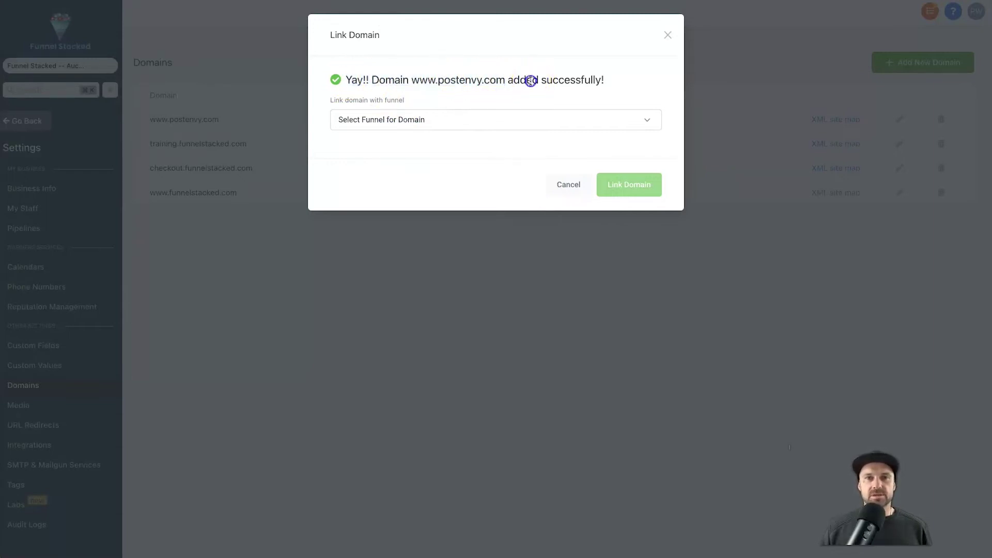
Close the Link Domain dialog without linking a funnel, then review the domains list
click(450, 119)
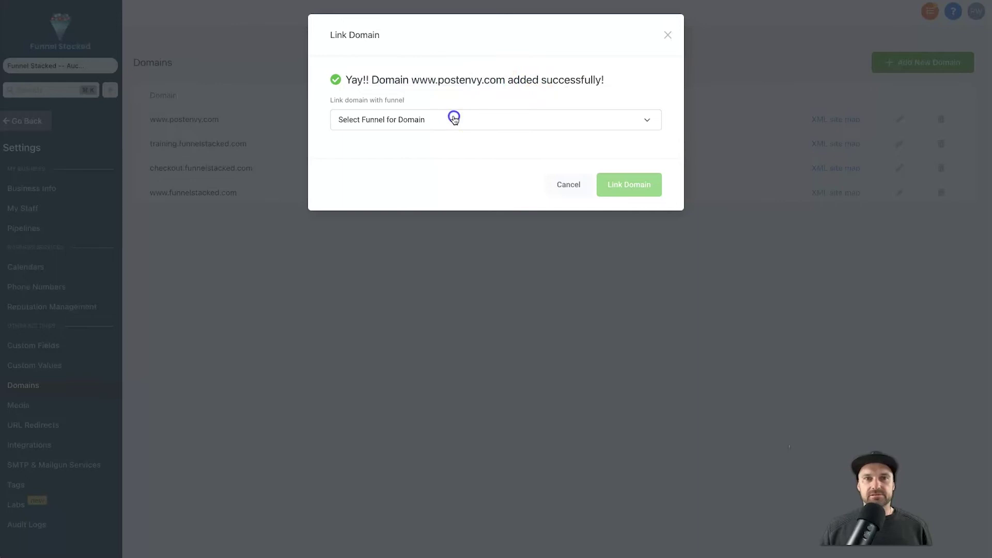
click(421, 98)
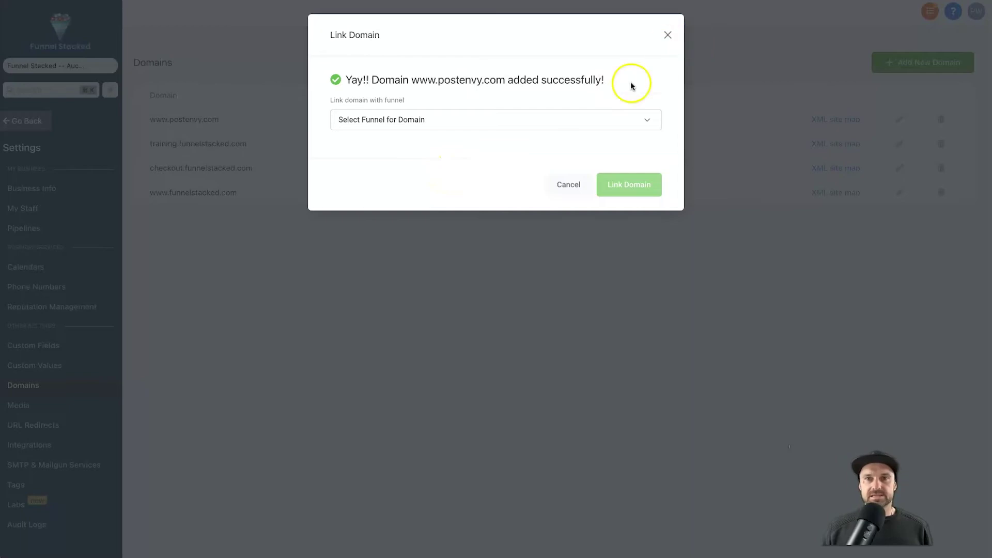
click(668, 35)
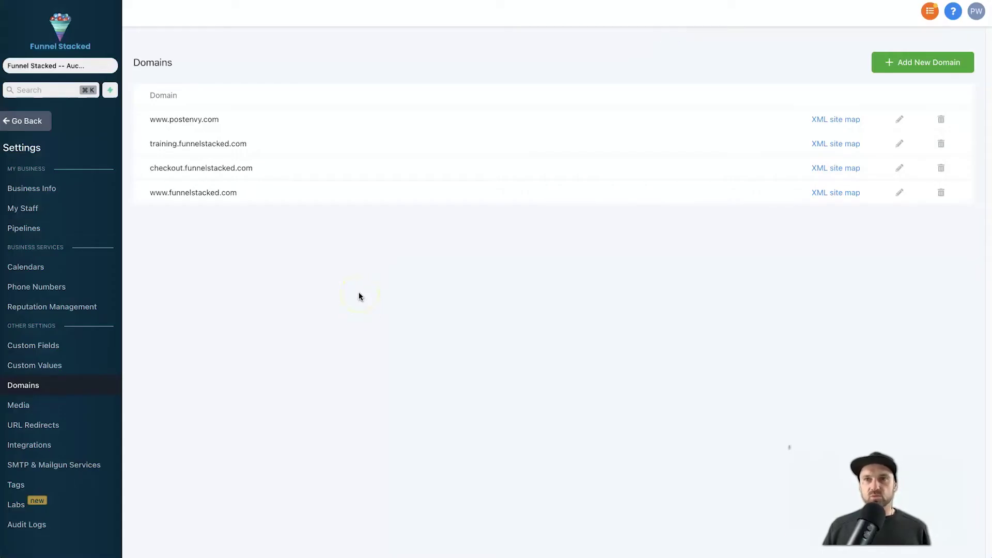
mouse_move(258, 169)
mouse_down()
mouse_move(159, 162)
mouse_move(253, 171)
mouse_up()
click(242, 173)
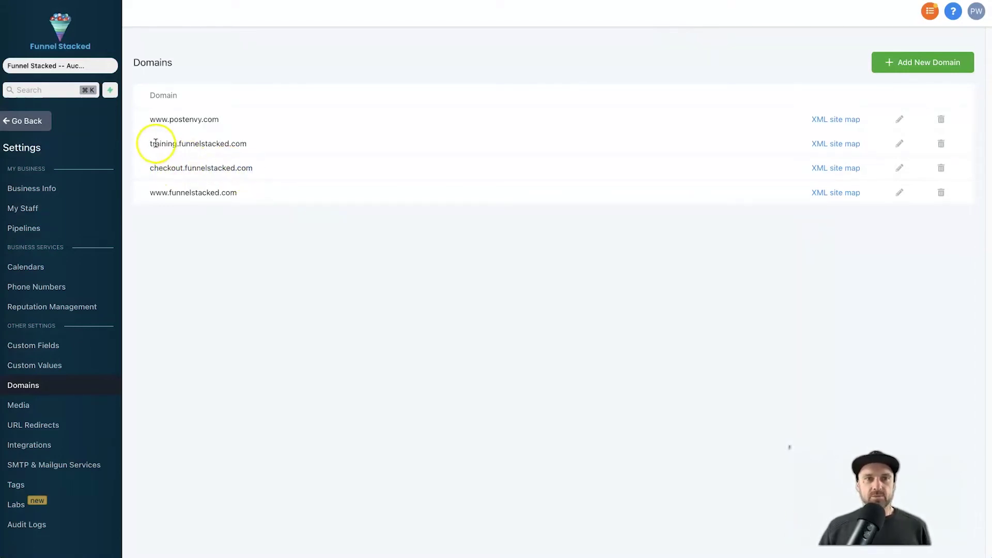
drag(153, 142, 187, 140)
click(407, 301)
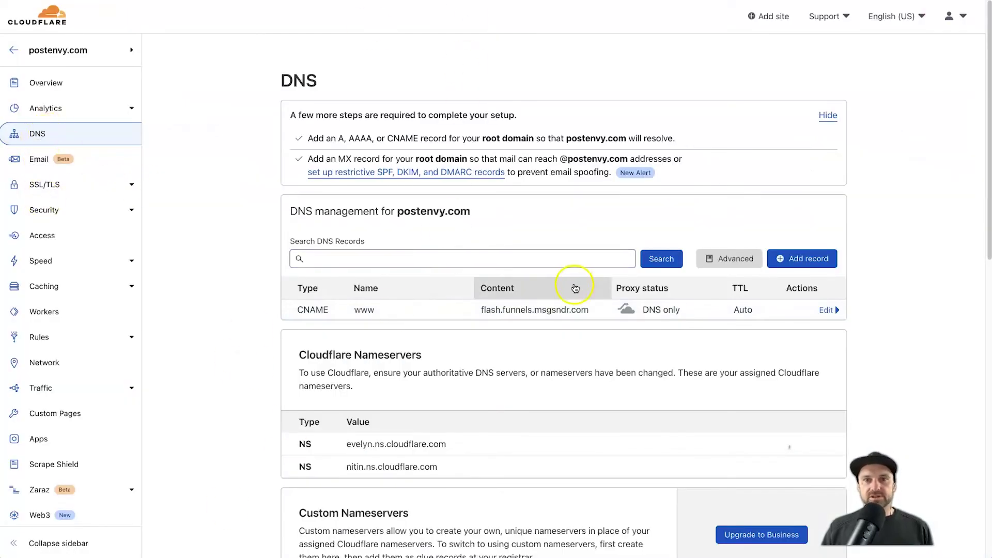
Add a DNS-only wildcard (*) CNAME record pointing to flash.funnels.msgsndr.com
click(816, 261)
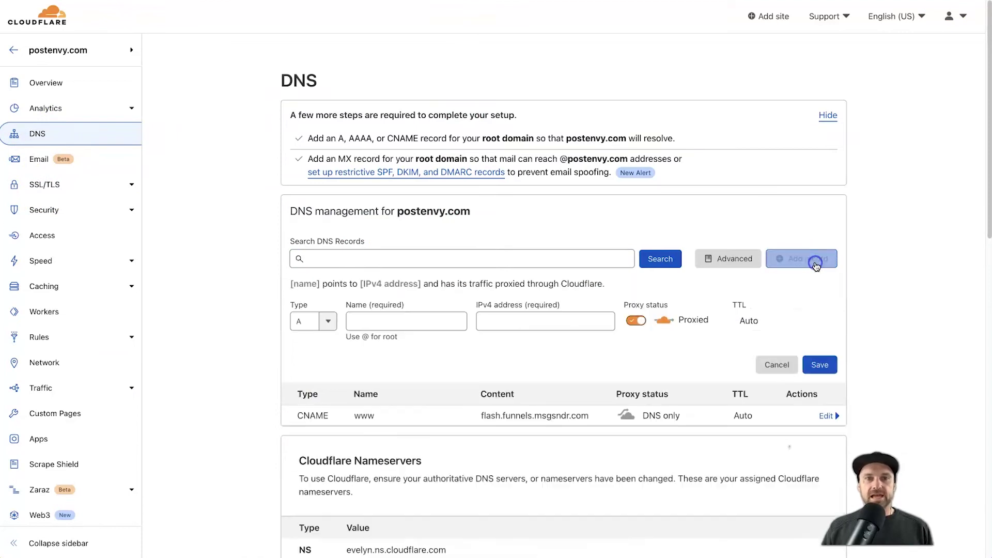
click(314, 321)
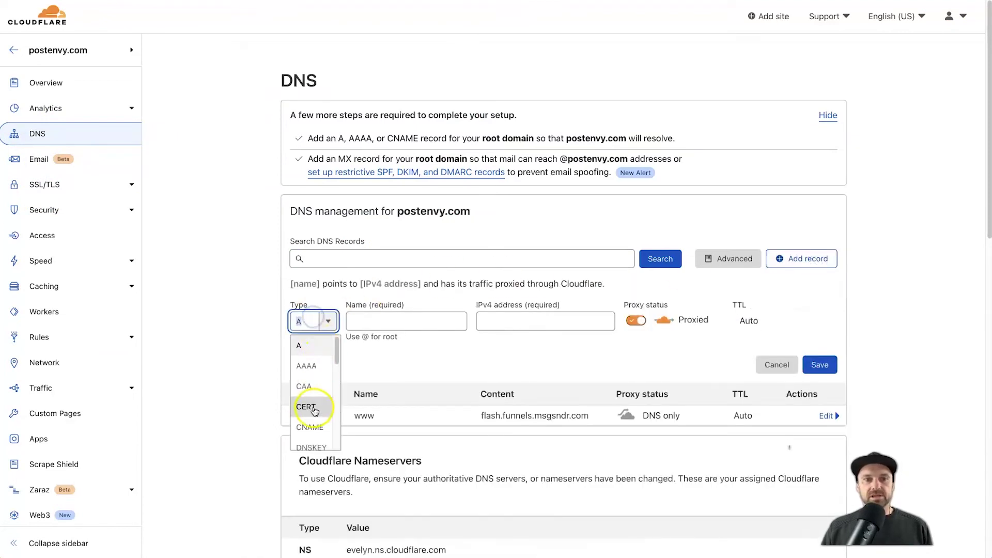
click(307, 423)
click(391, 320)
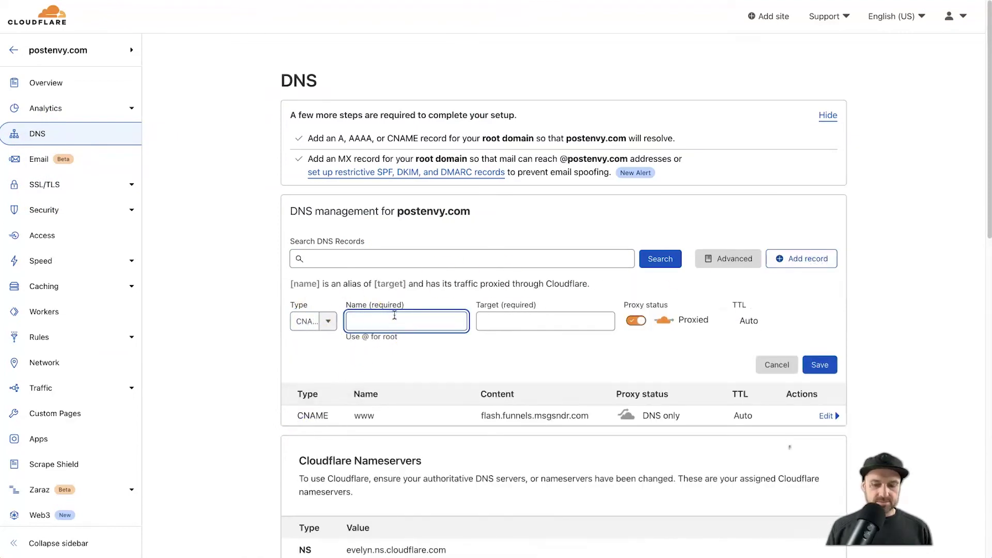
text(*)
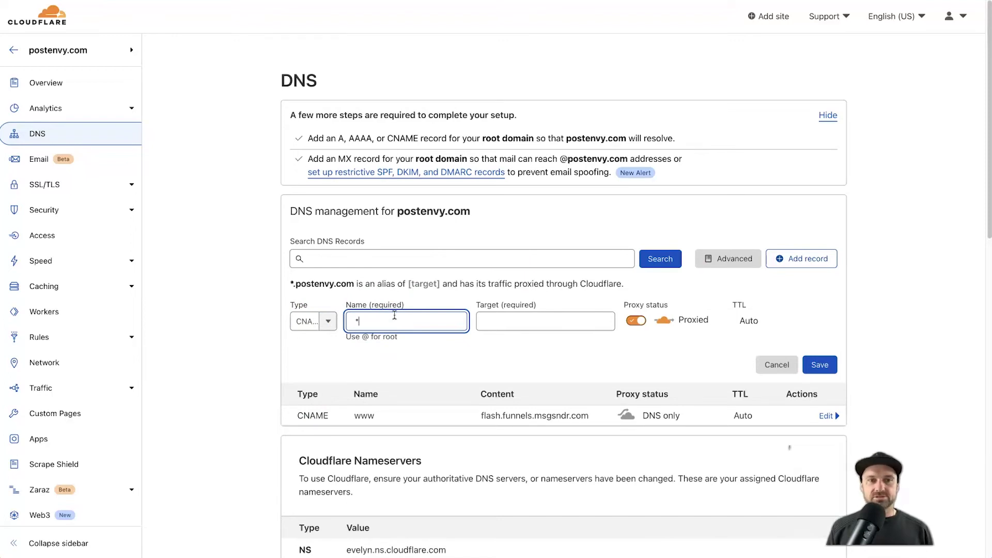
click(508, 317)
text(flash.funnels.msgsndr.com)
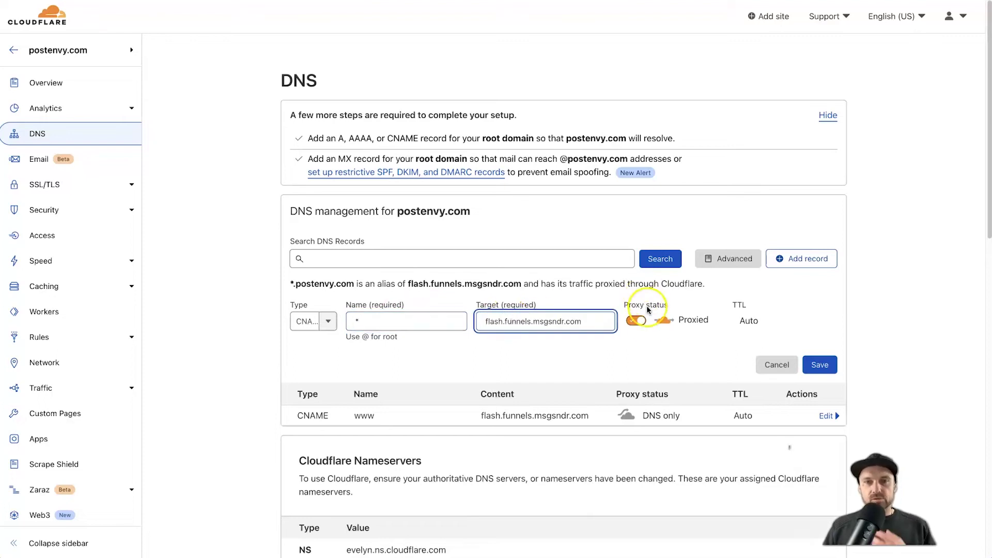
click(636, 321)
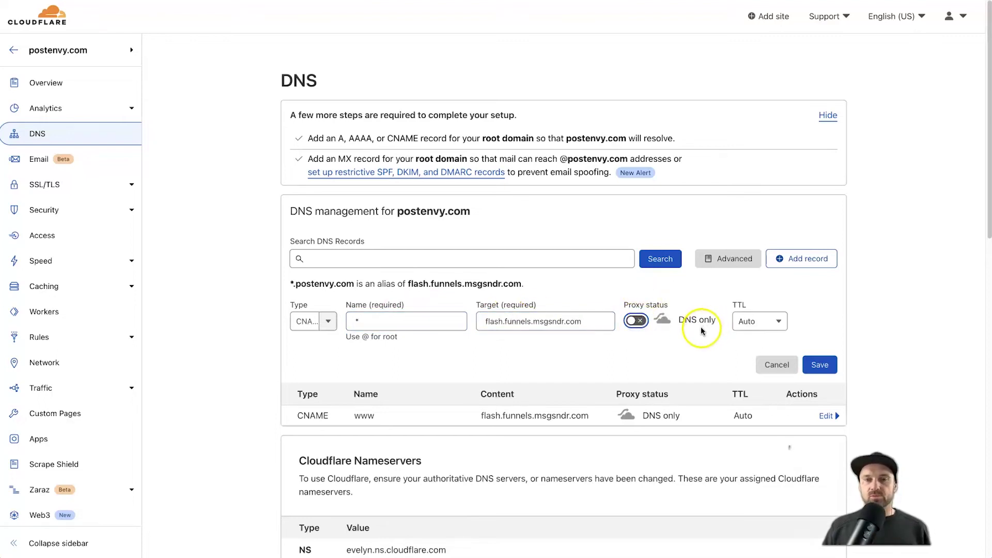
click(825, 366)
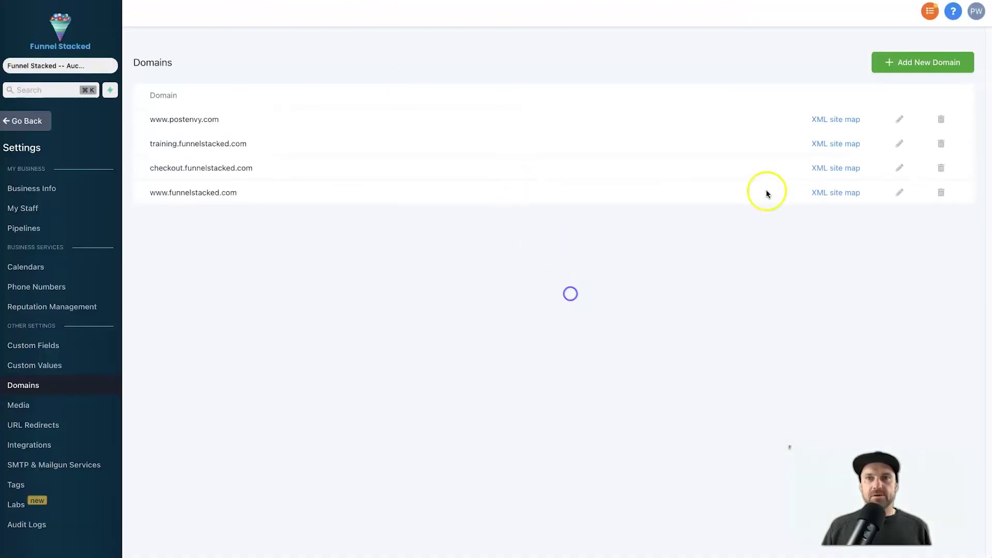
click(901, 62)
Enter checkout.postenvy.com as a new domain and add it
click(402, 98)
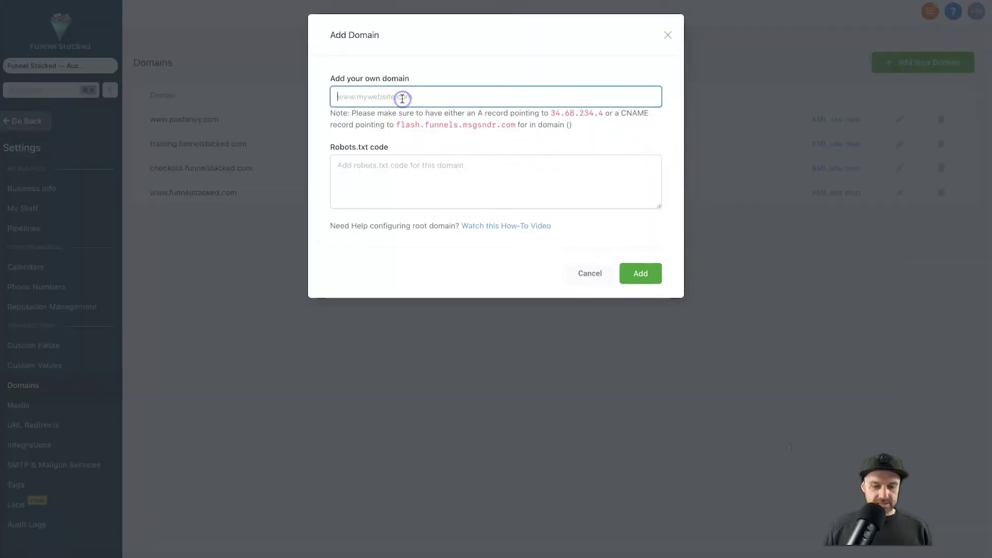
text(checkout.)
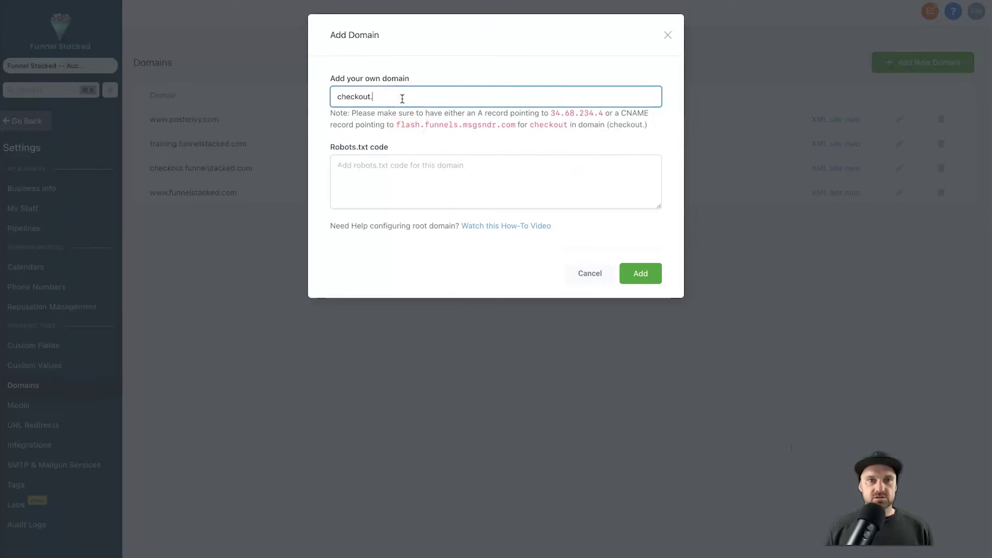
text(postenvy.com)
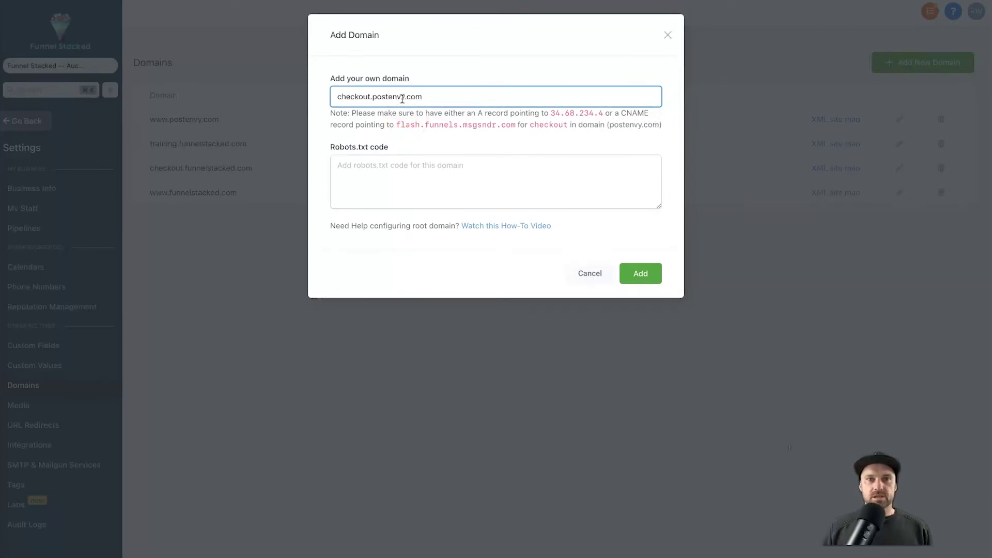
drag(476, 92, 369, 97)
click(478, 92)
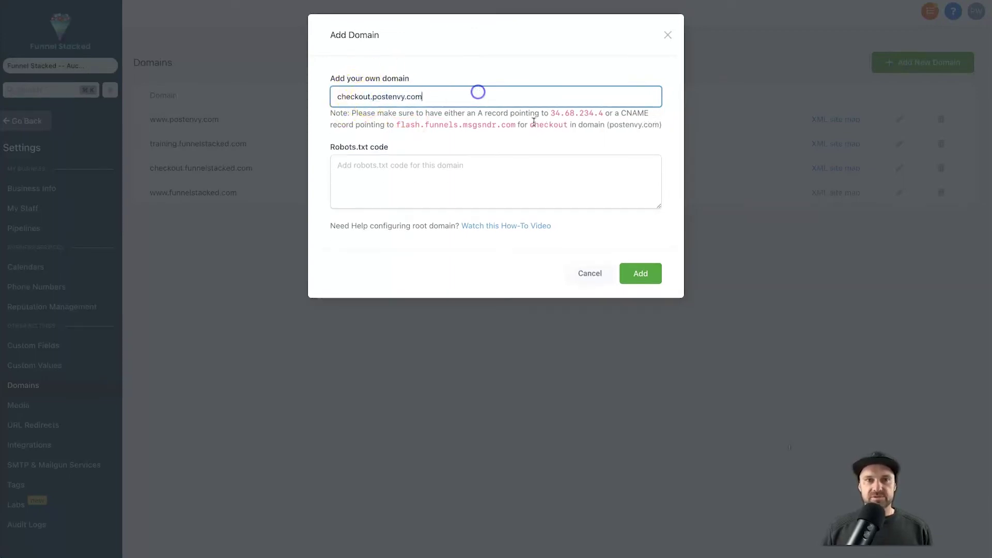
click(652, 271)
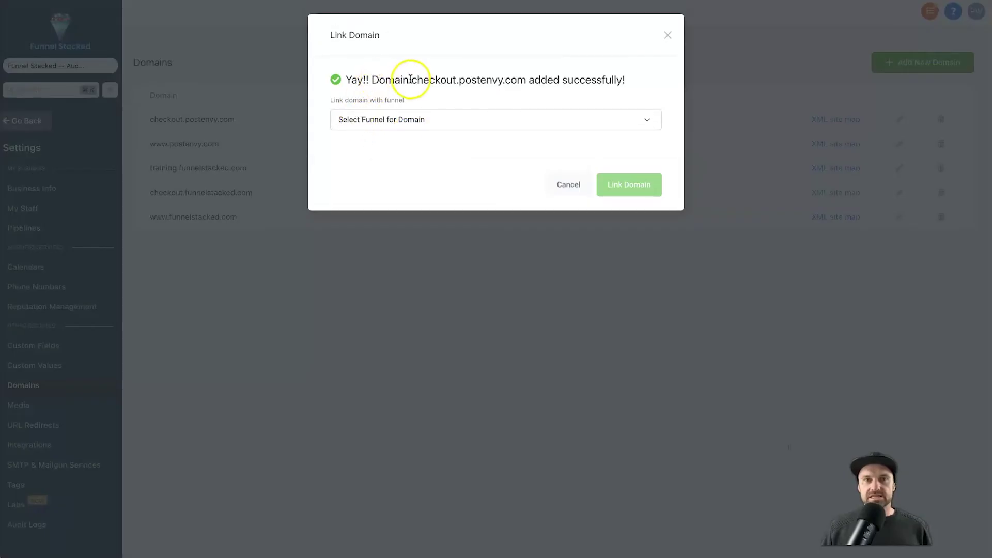
Check the success message and dismiss the funnel-linking prompt without linking
drag(411, 80, 453, 79)
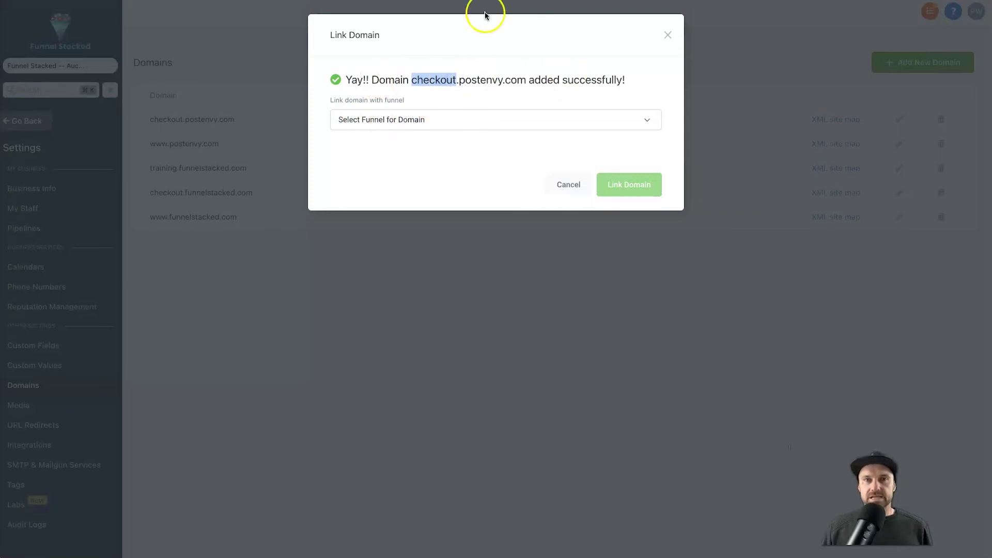
drag(464, 79, 526, 79)
click(527, 80)
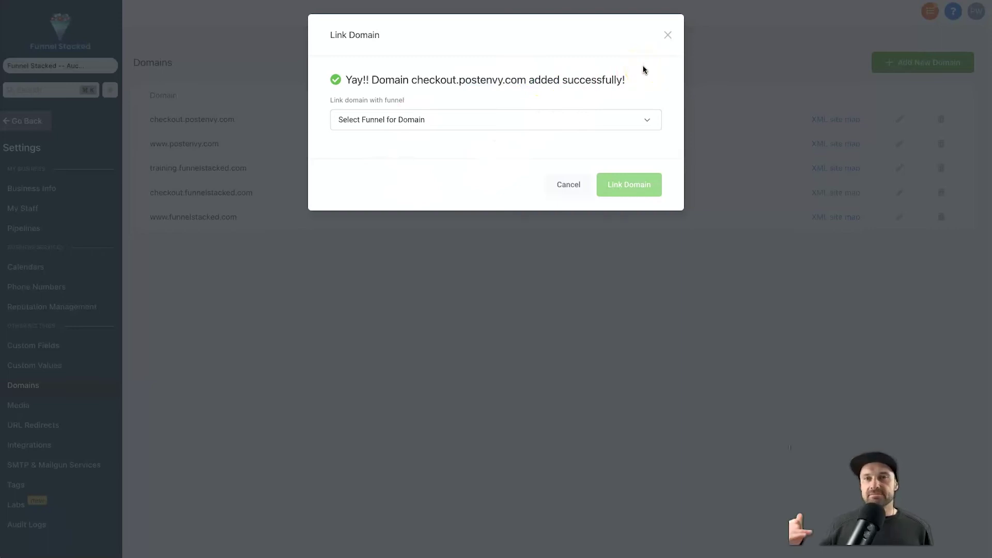
click(668, 35)
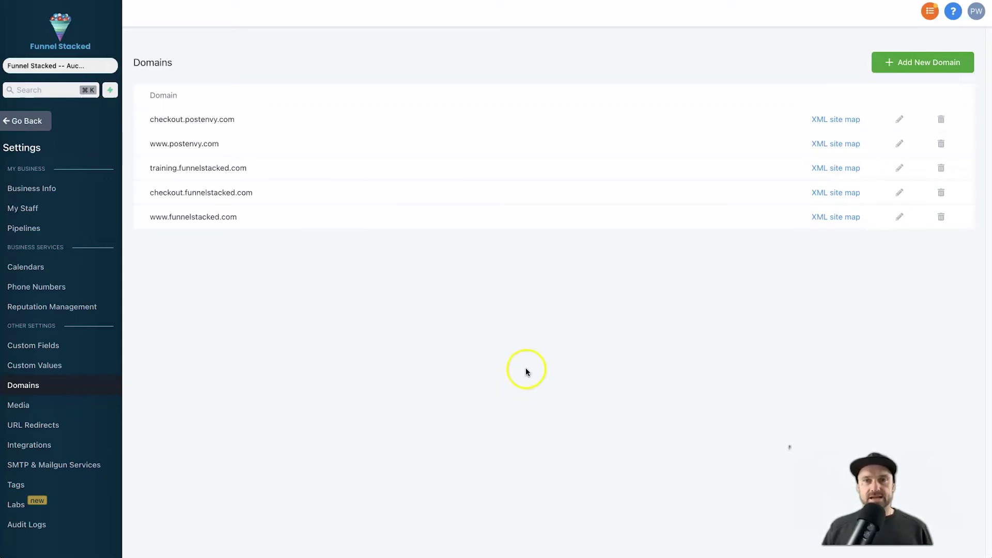
Enter joesgarage.postenvy.com in the Add New Domain form and add it
click(894, 63)
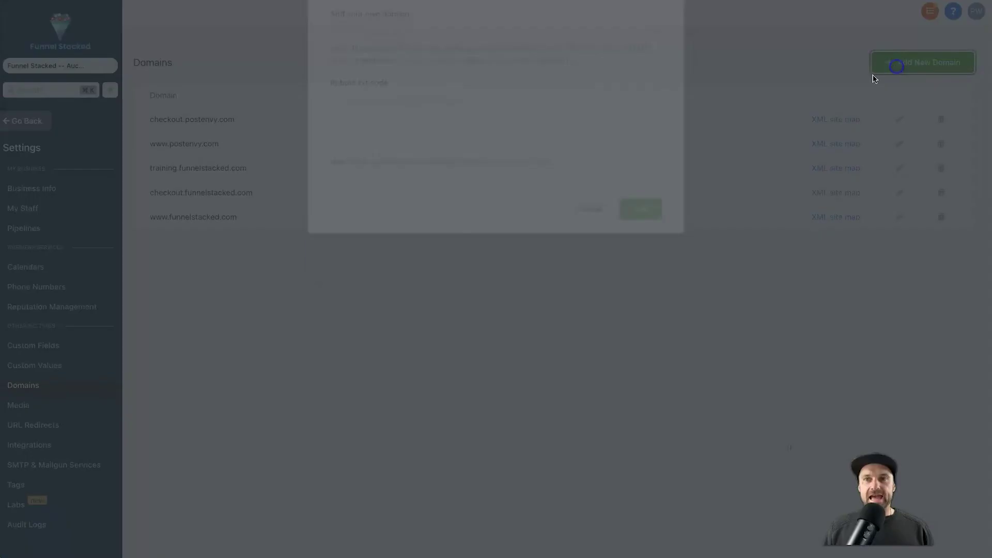
click(438, 94)
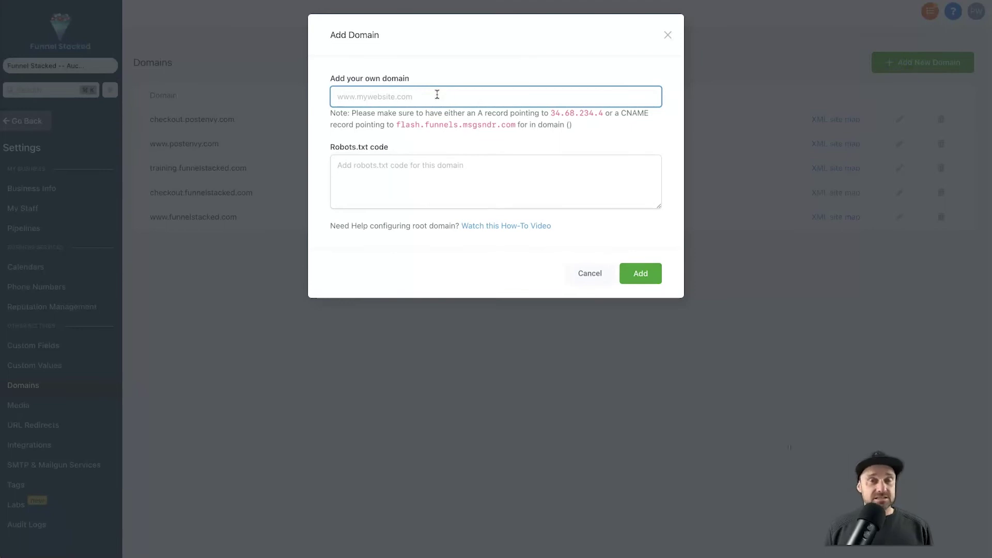
text(j)
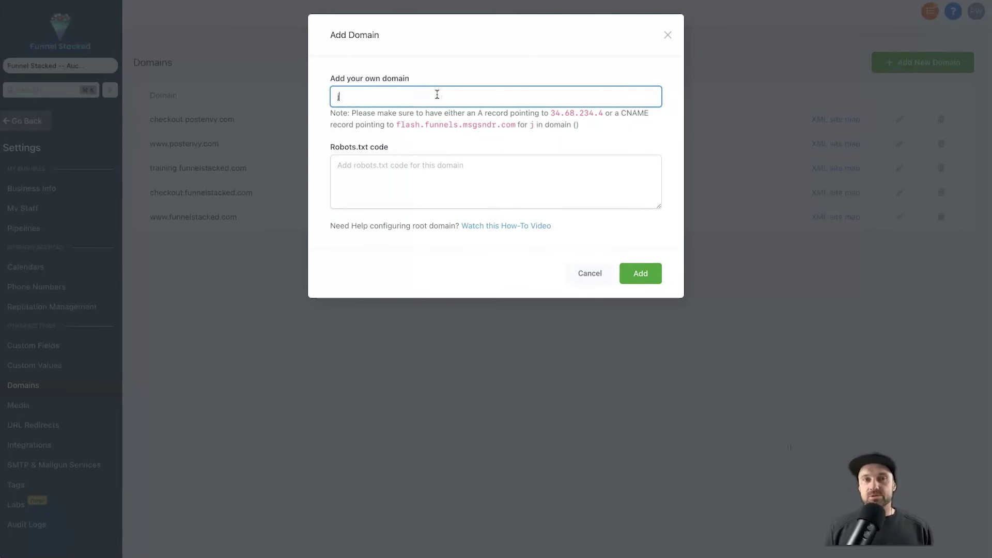
text(oesgarage.)
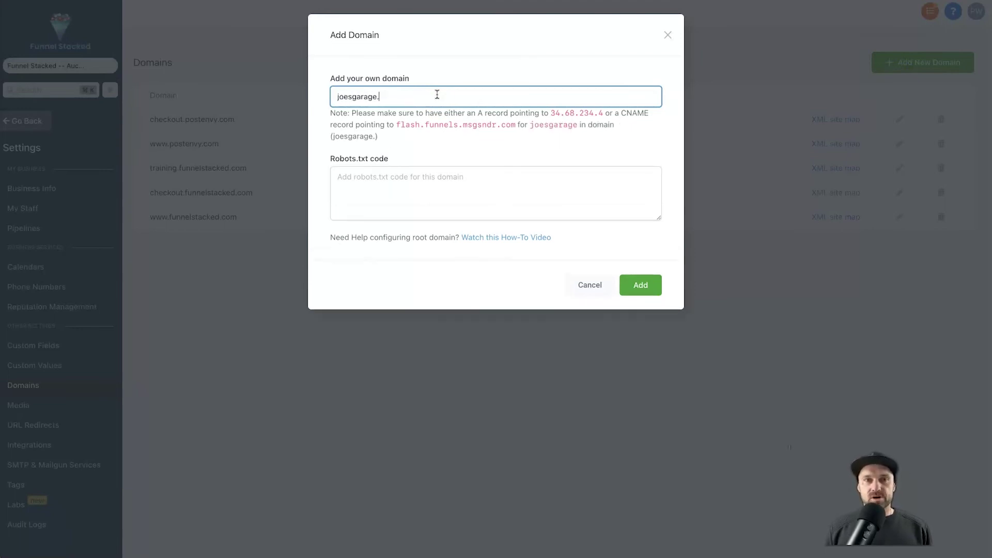
text(post)
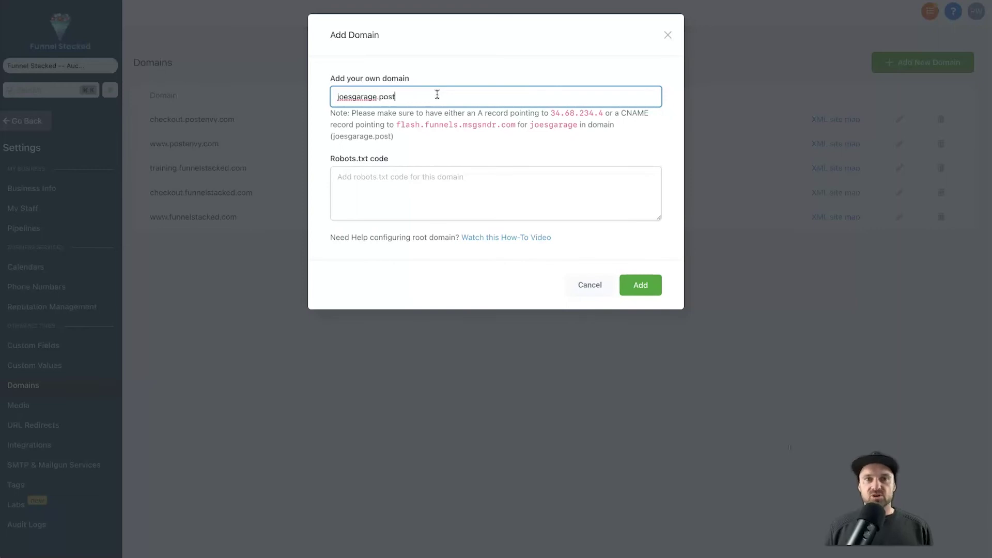
text(envy.com)
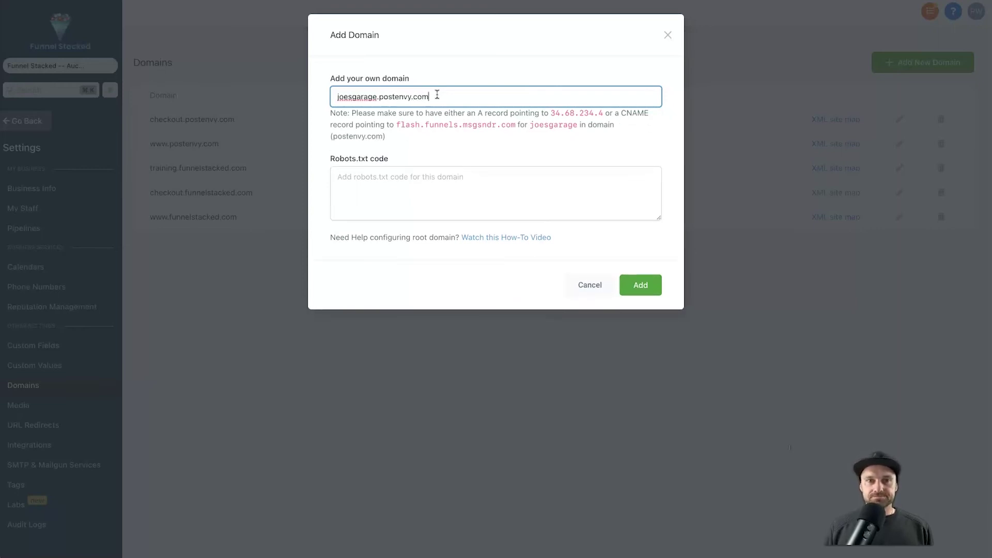
click(655, 292)
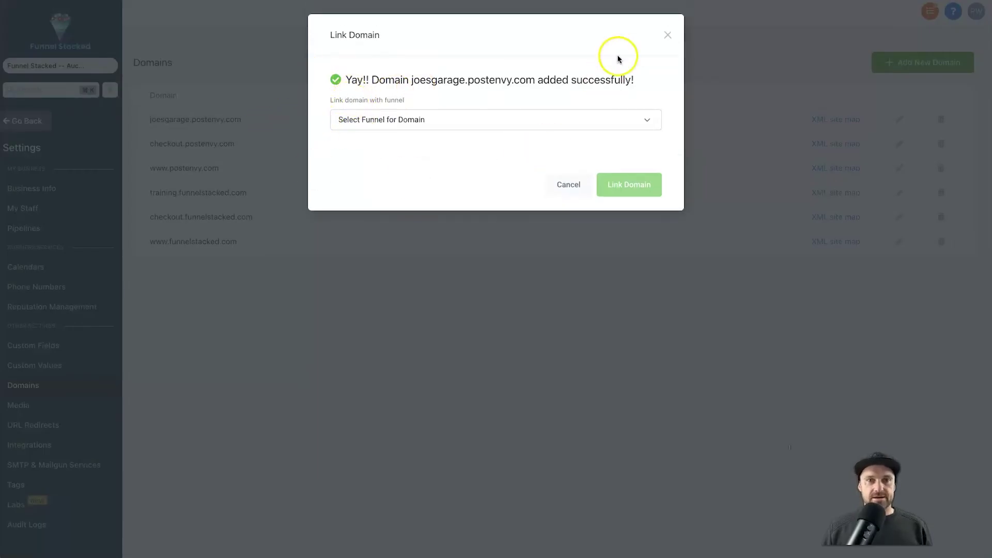
click(672, 40)
drag(148, 119, 239, 120)
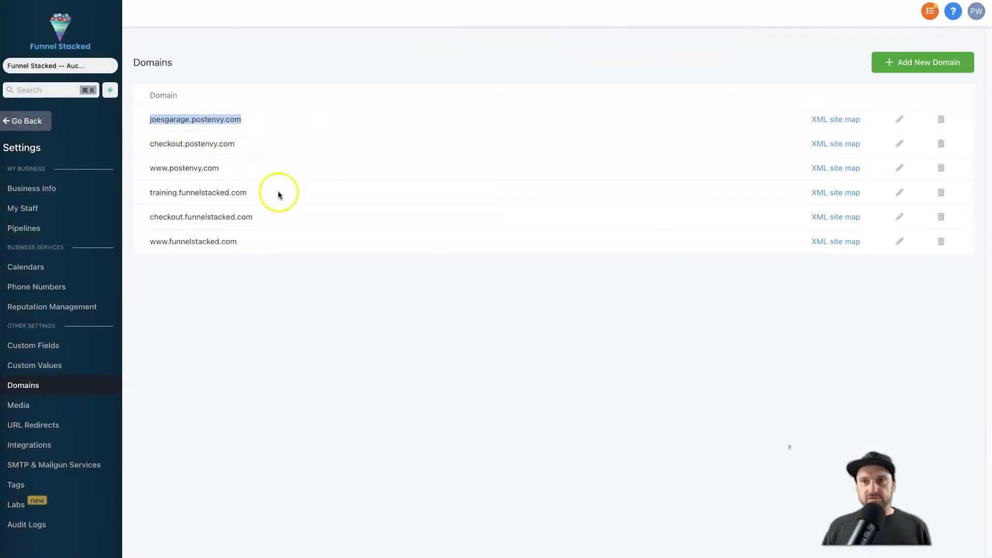
click(425, 308)
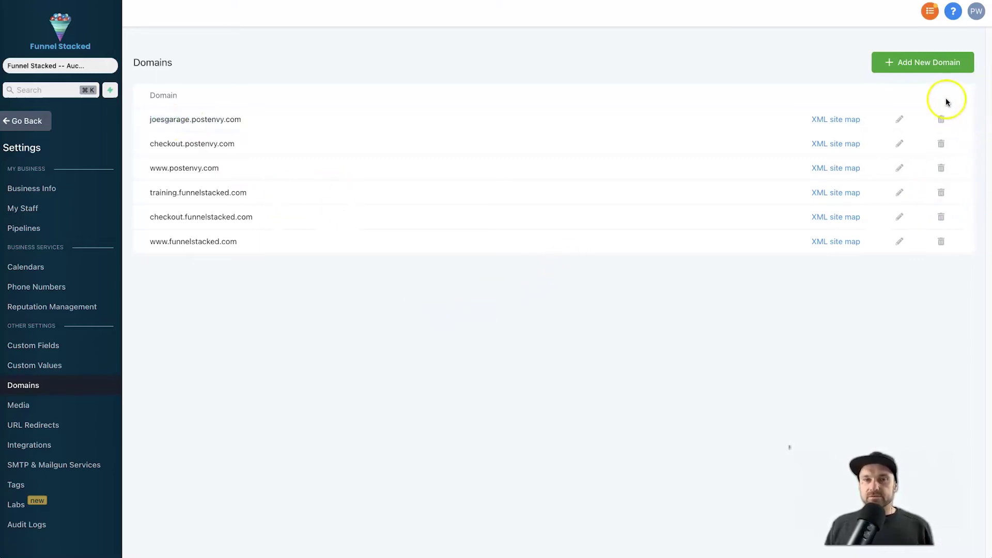
drag(150, 168, 224, 167)
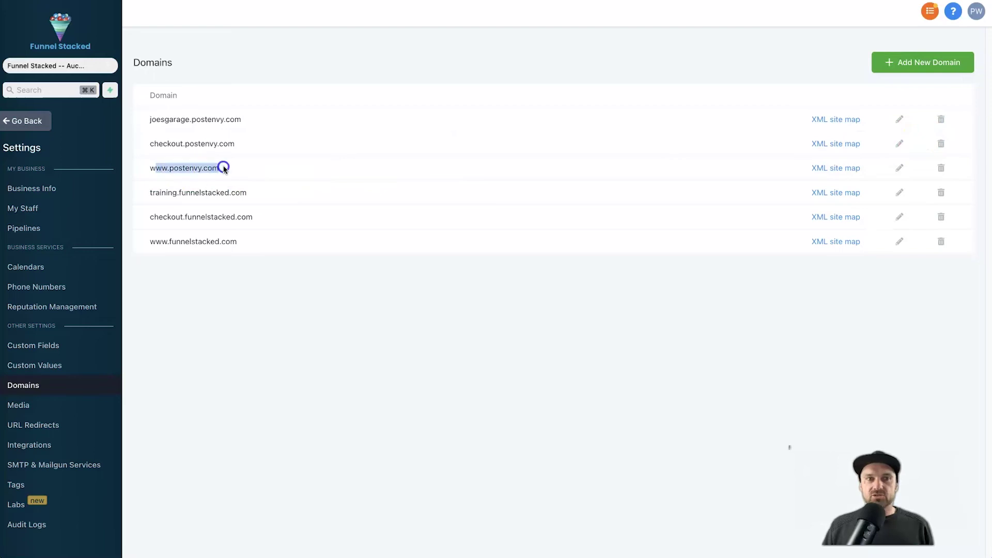
click(225, 166)
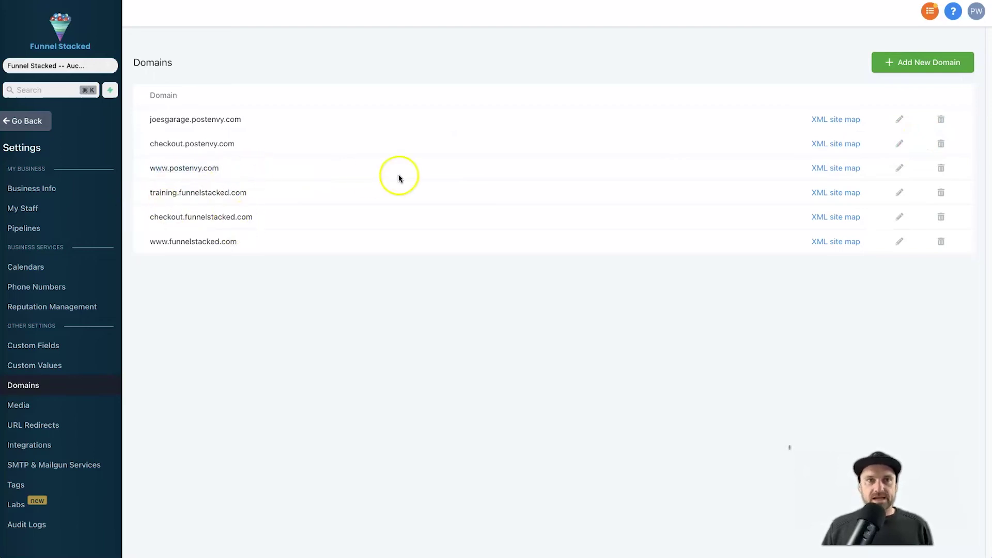
click(901, 168)
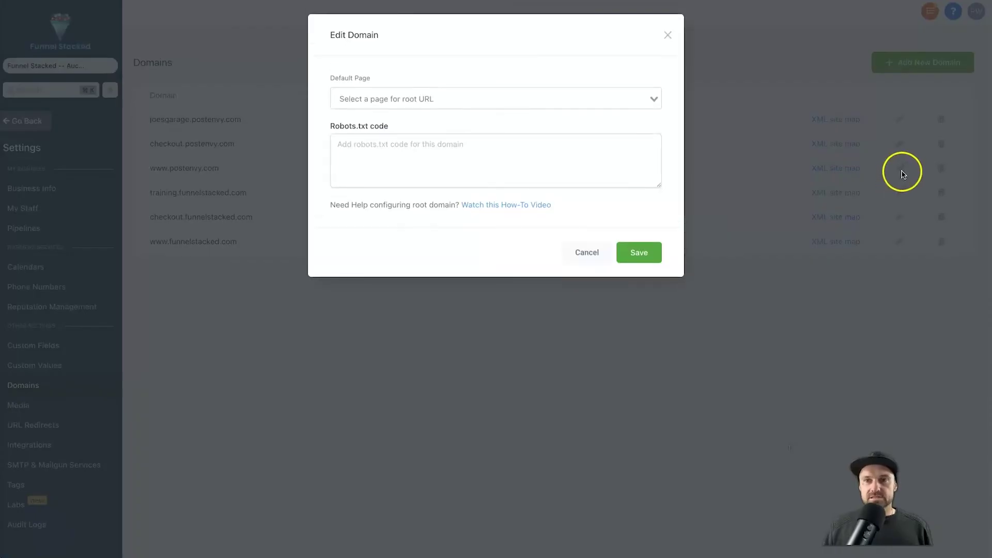
click(410, 104)
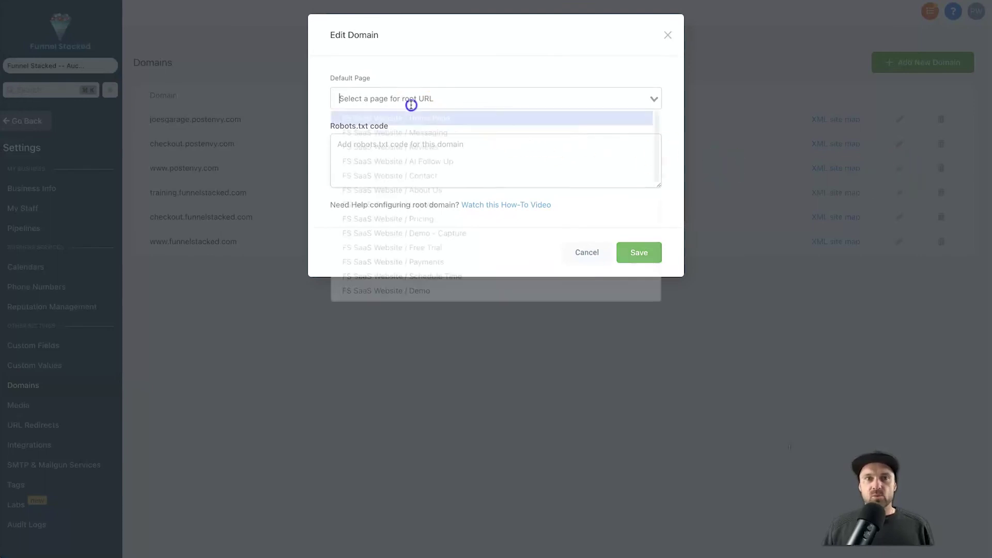
click(411, 123)
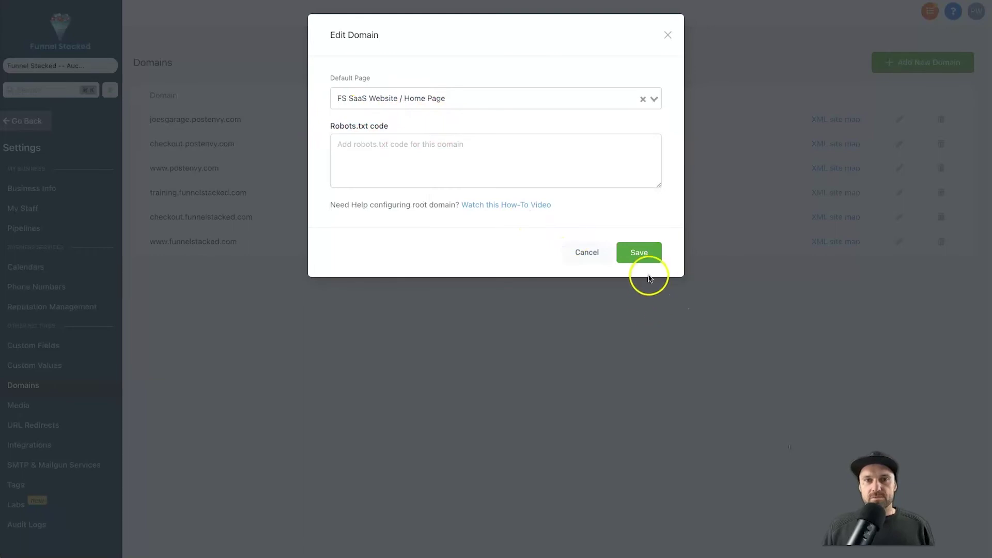
click(432, 93)
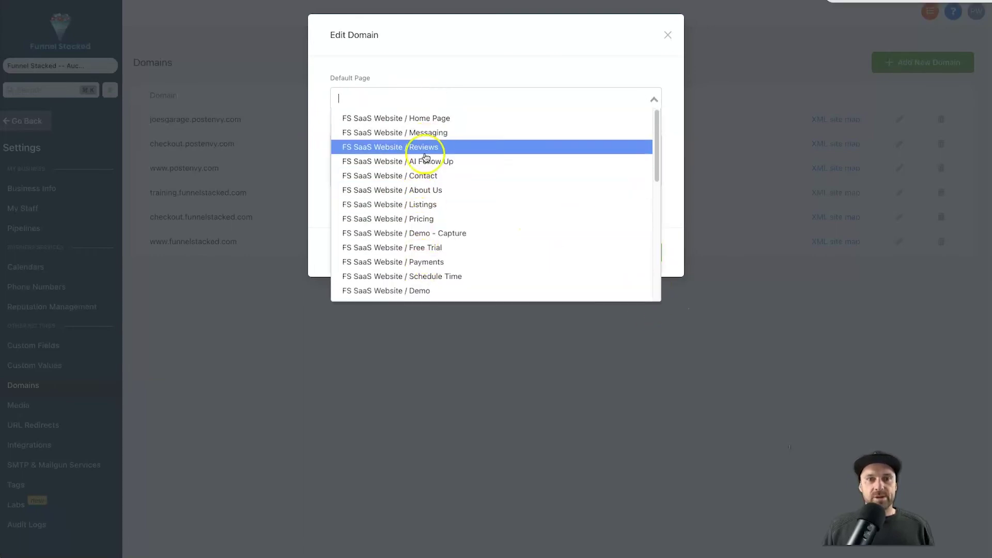
click(423, 117)
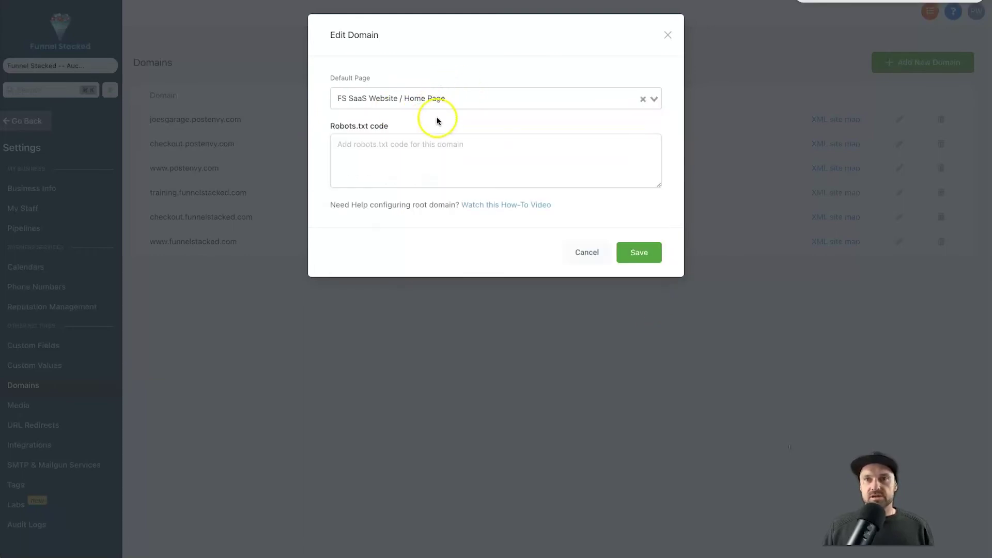
click(639, 253)
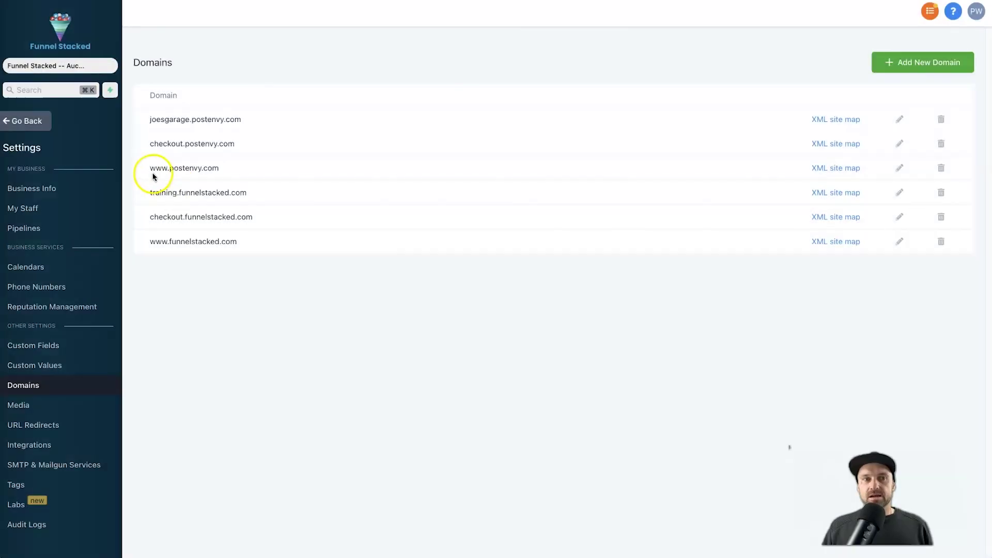
drag(150, 168, 222, 168)
right_click(216, 169)
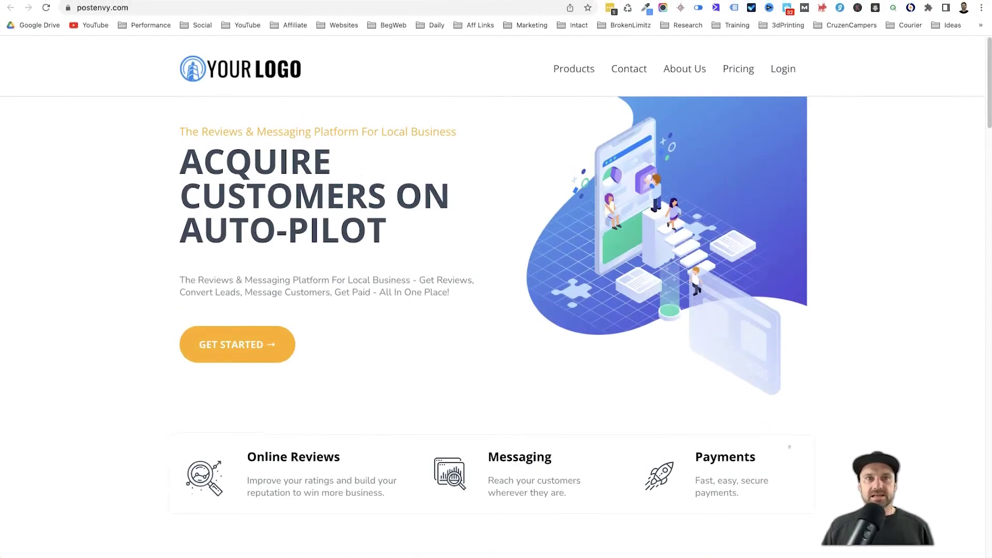
click(106, 32)
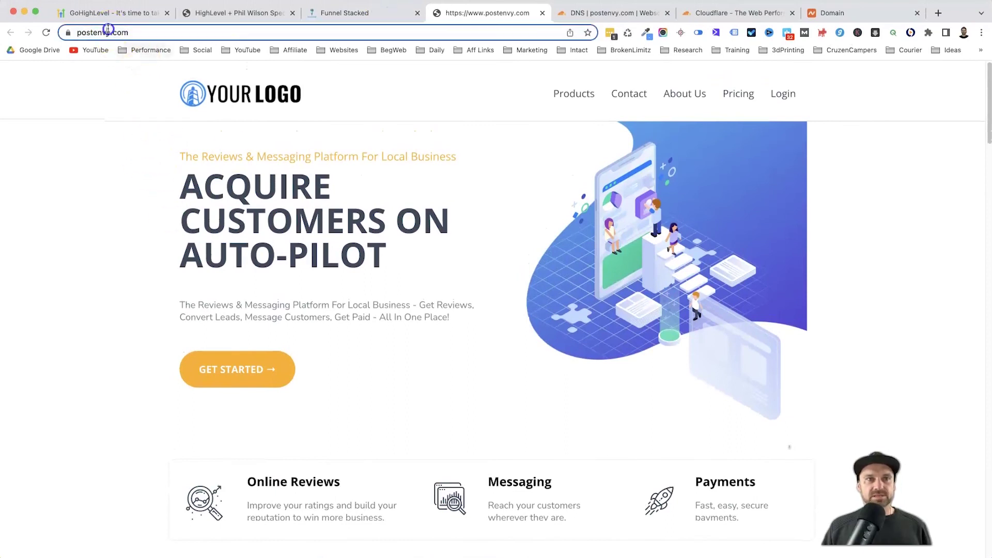
click(100, 31)
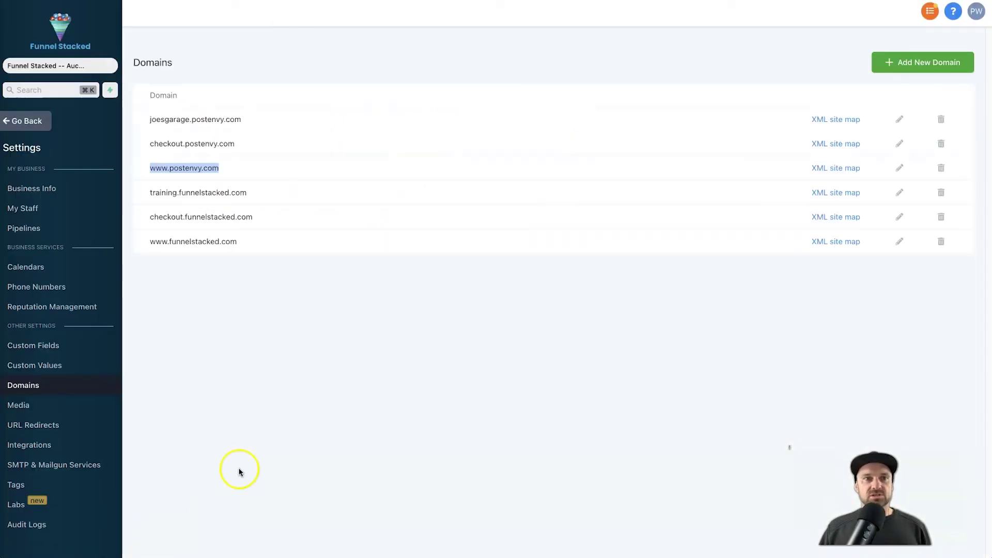
Review the two new postenvy domains and training.funnelstacked.com in the domains list
click(243, 434)
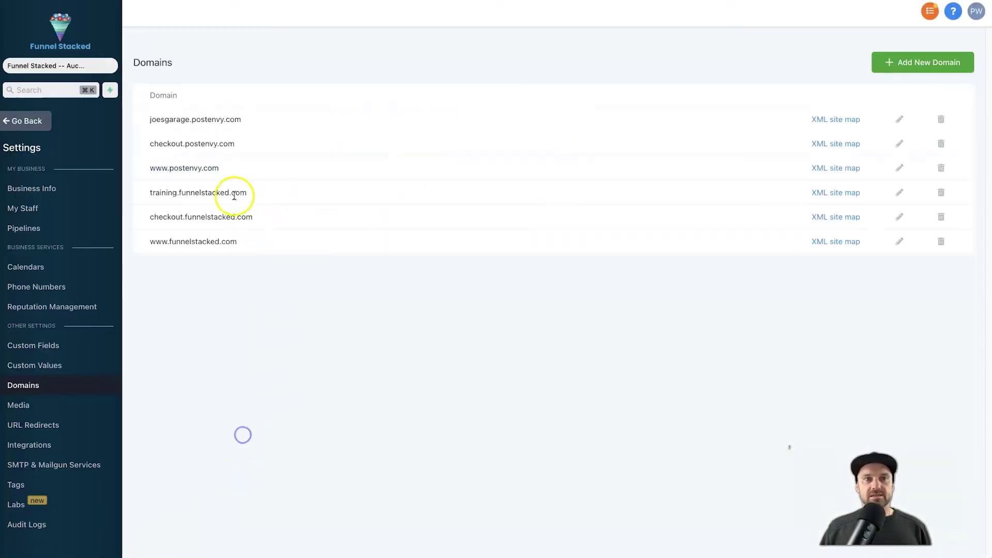
drag(132, 115, 245, 140)
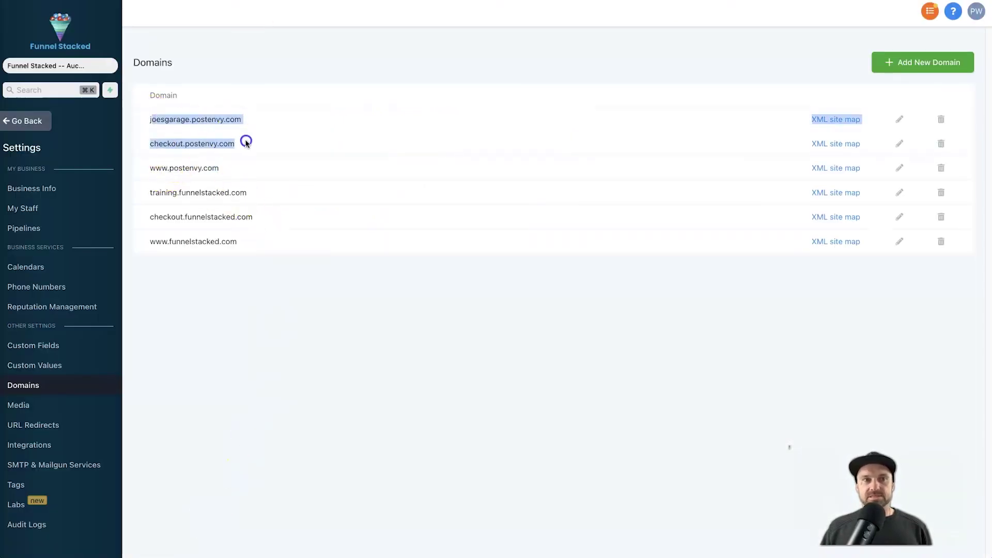
click(244, 144)
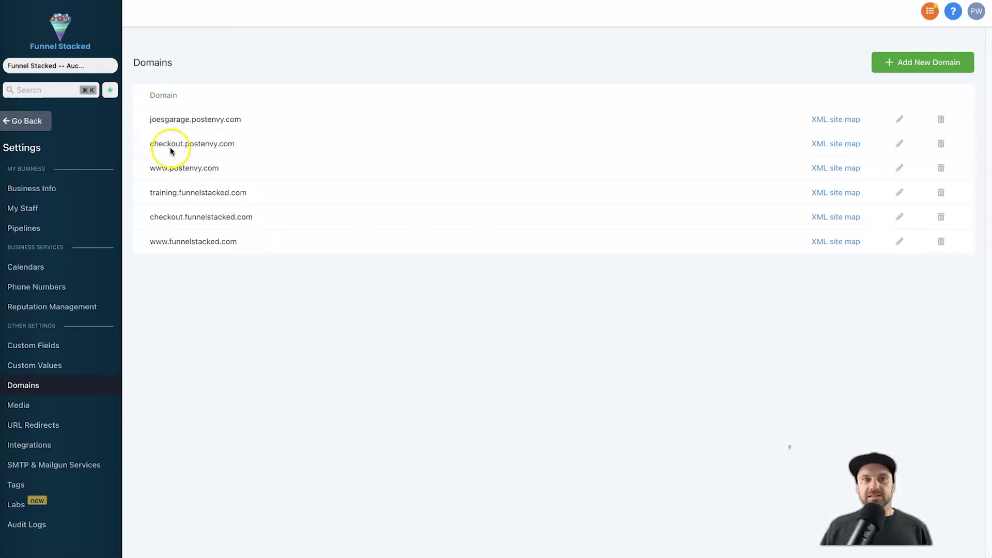
drag(151, 193, 277, 195)
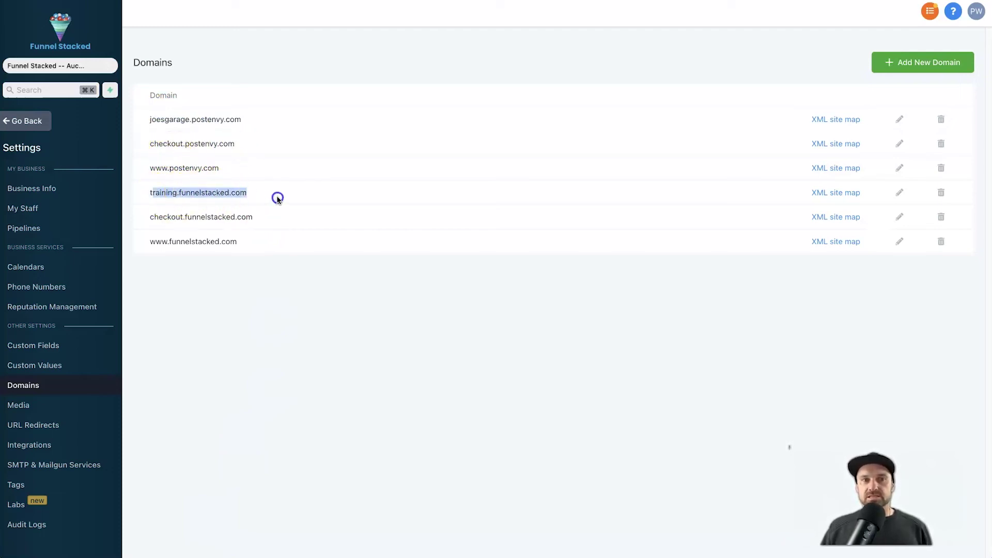
click(277, 194)
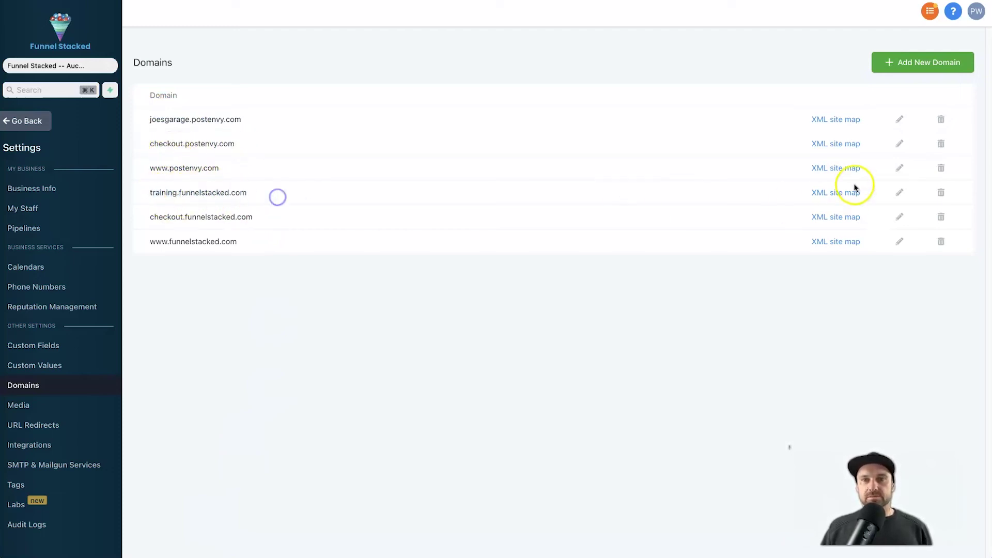
Leave settings and go to the Websites tab under Sites
click(35, 121)
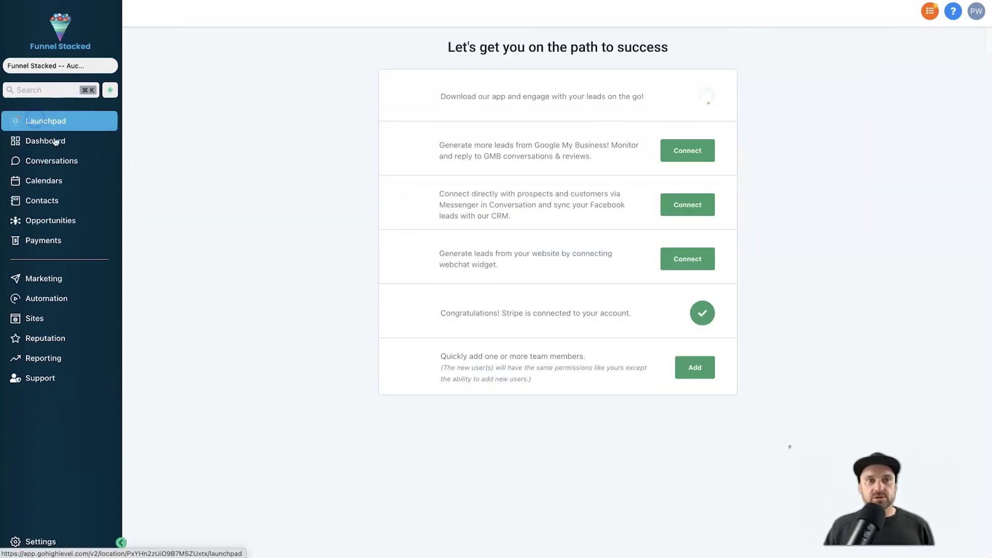
click(88, 216)
click(83, 316)
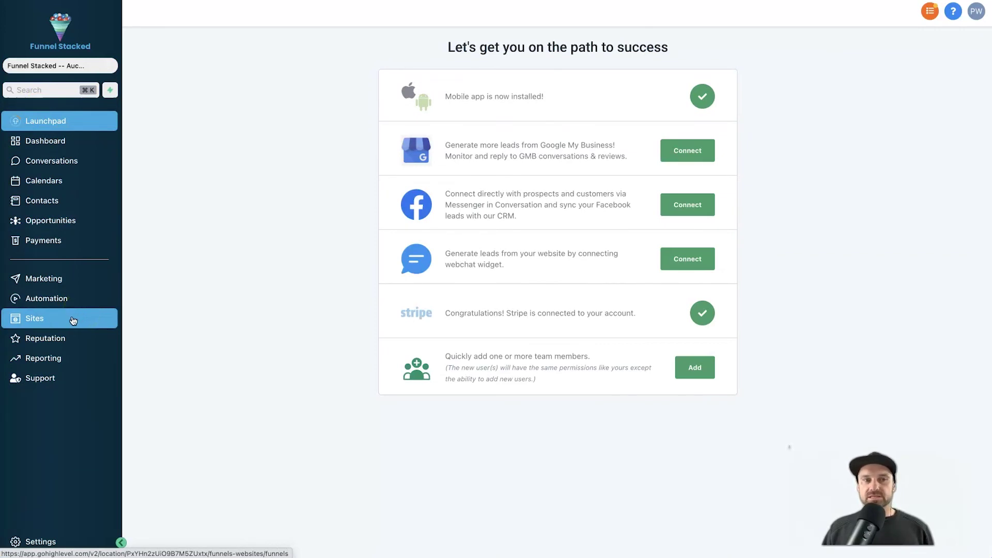
click(73, 319)
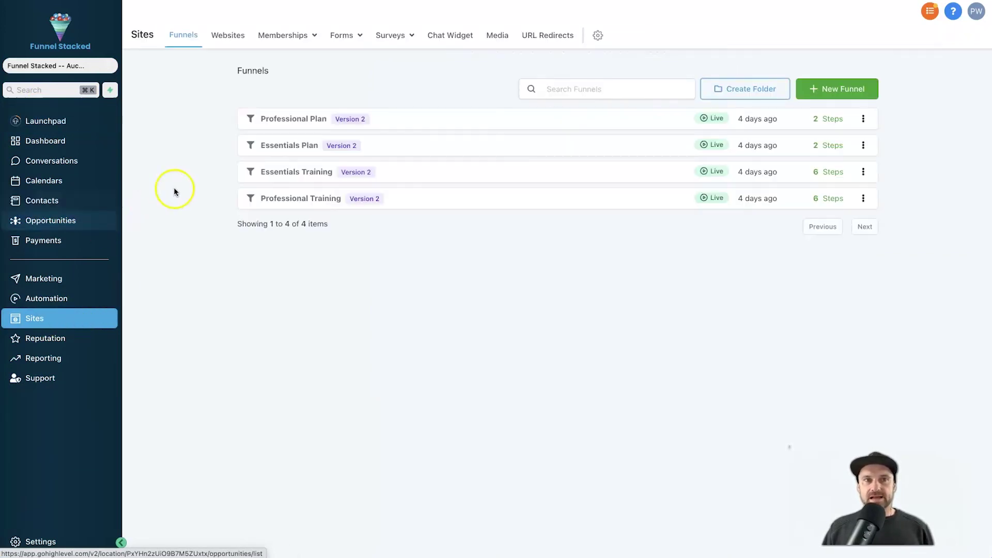
click(233, 41)
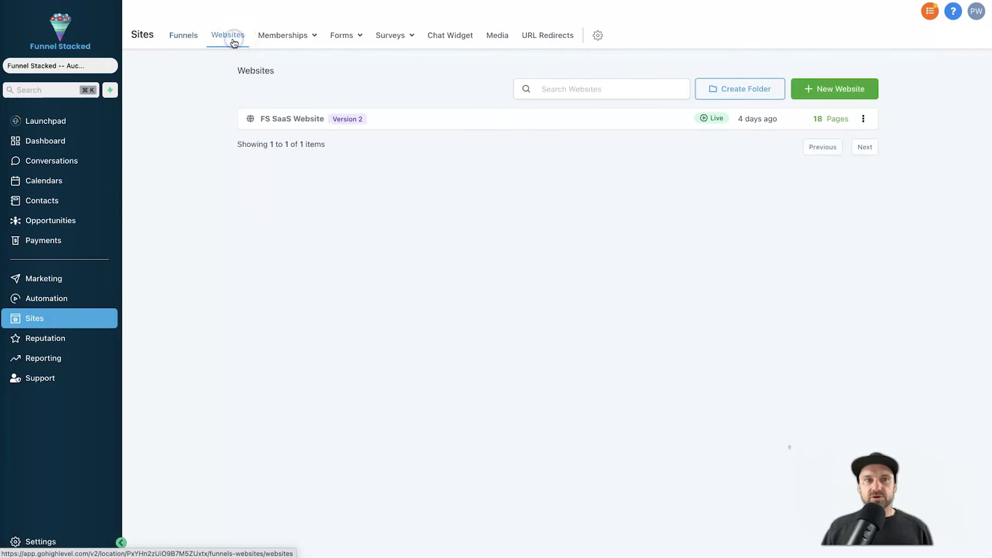
click(319, 120)
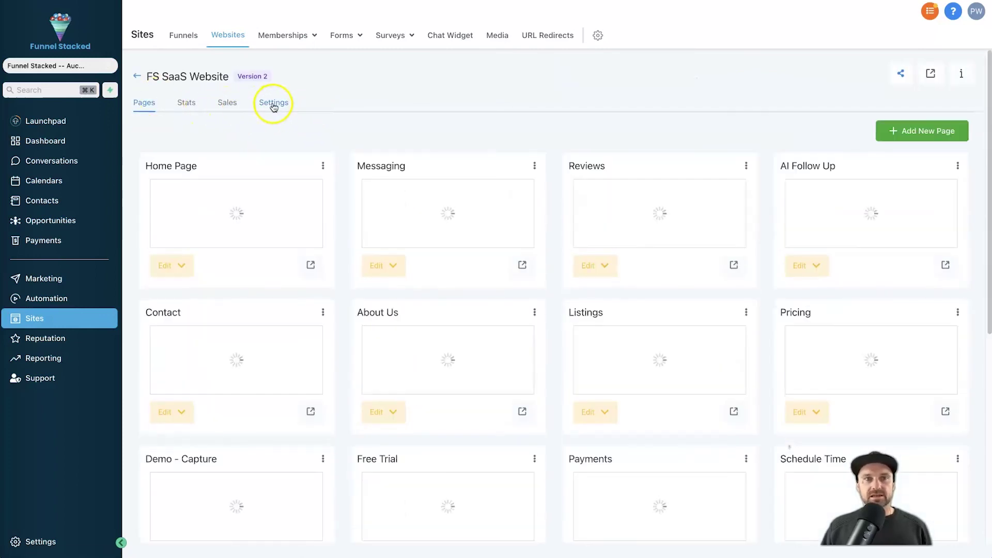
click(273, 104)
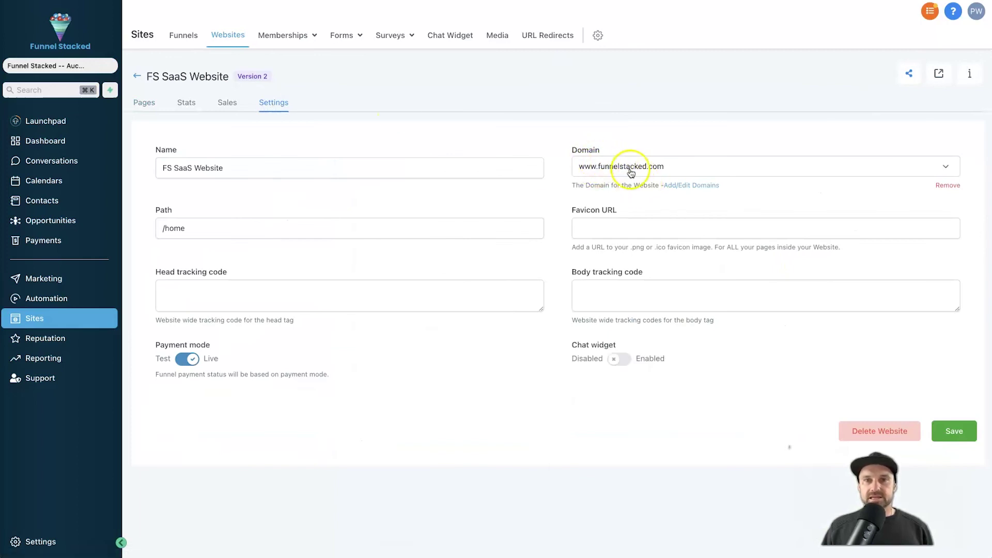
click(630, 166)
click(636, 192)
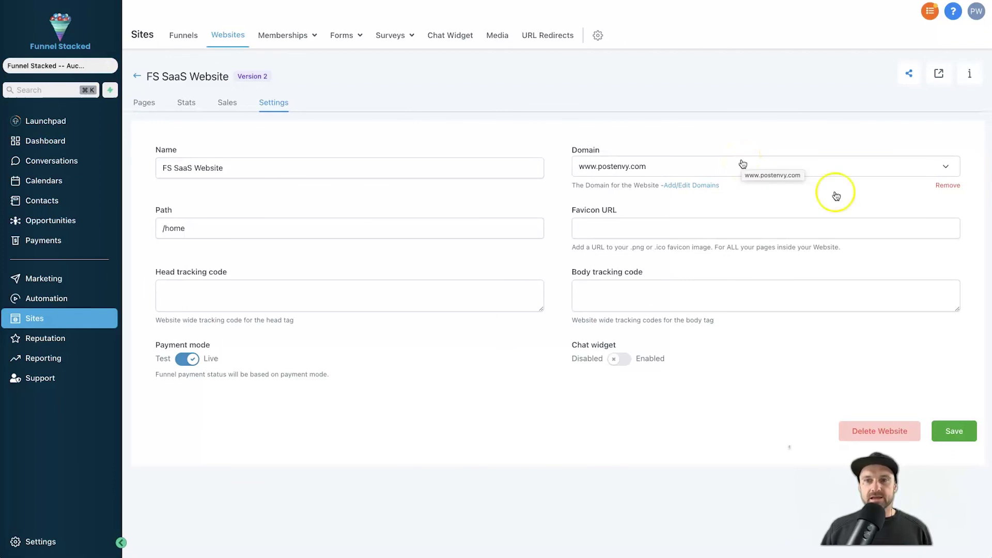
click(953, 430)
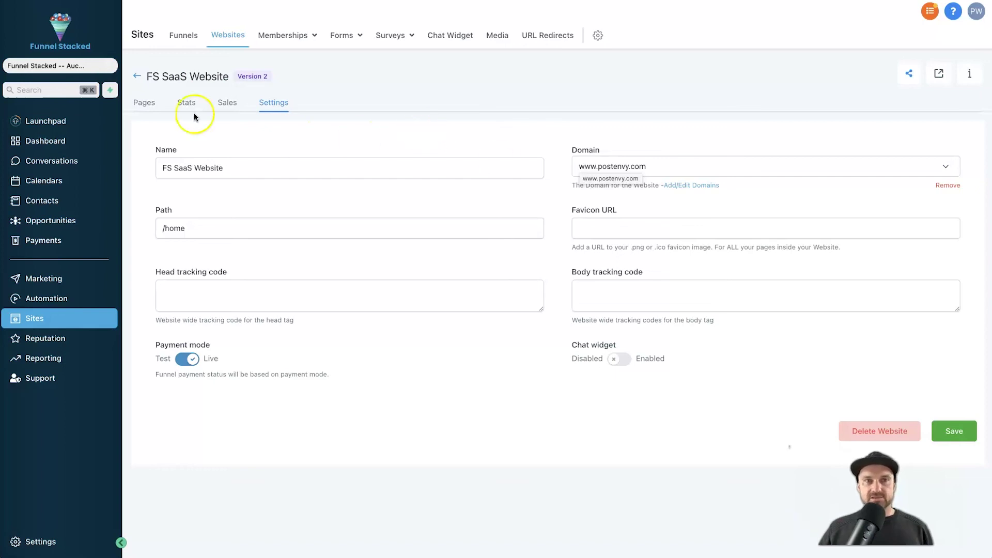
click(138, 75)
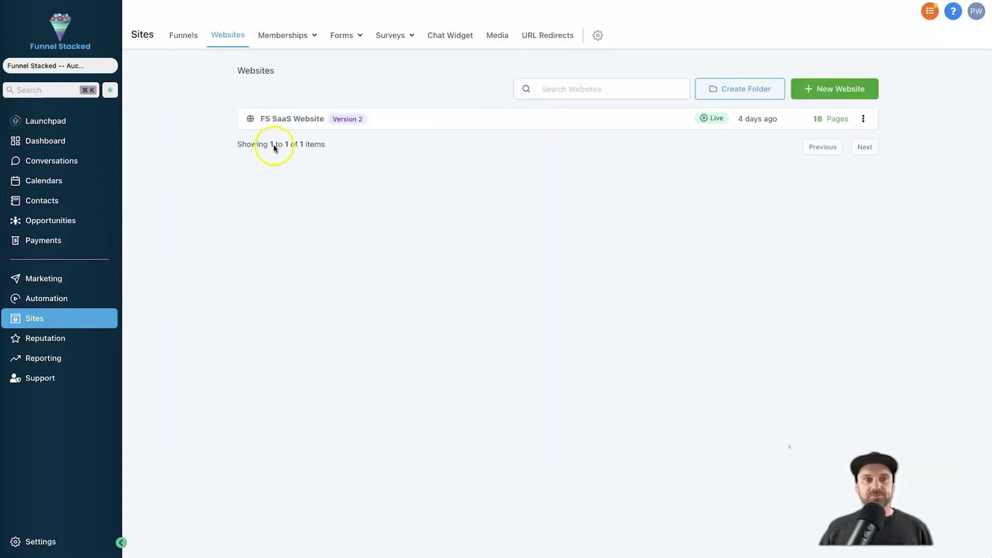
Change the Essentials Plan funnel's domain to checkout.postenvy.com in its settings
click(184, 38)
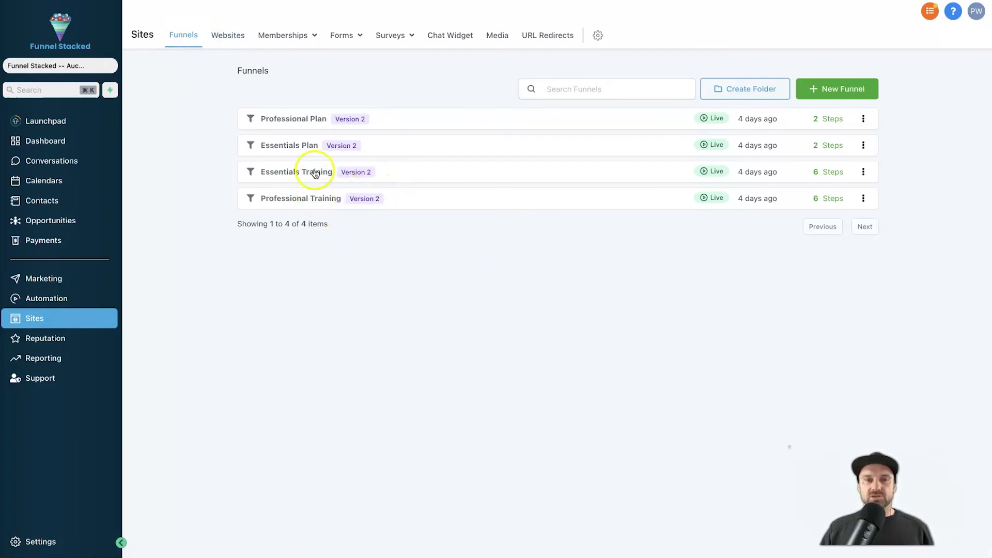
click(270, 145)
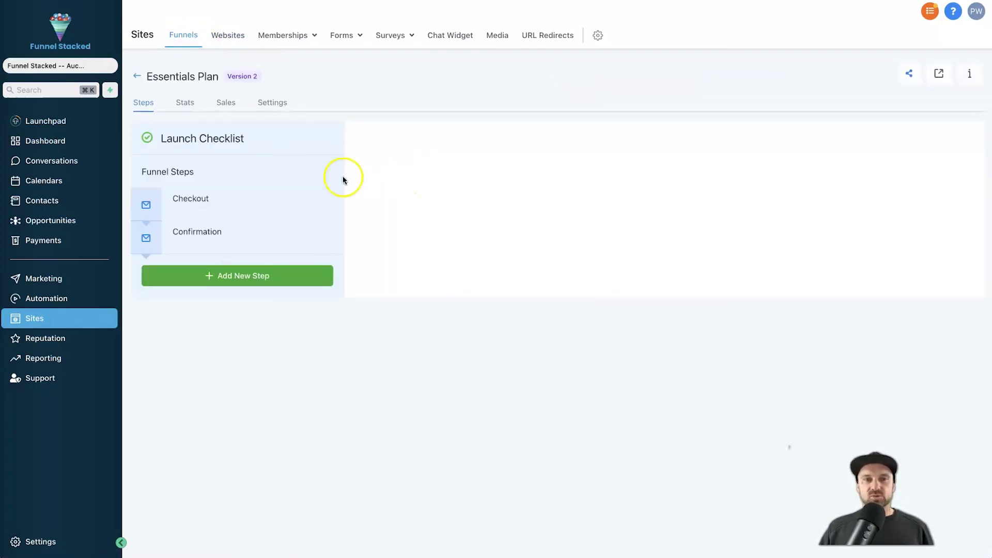
click(272, 102)
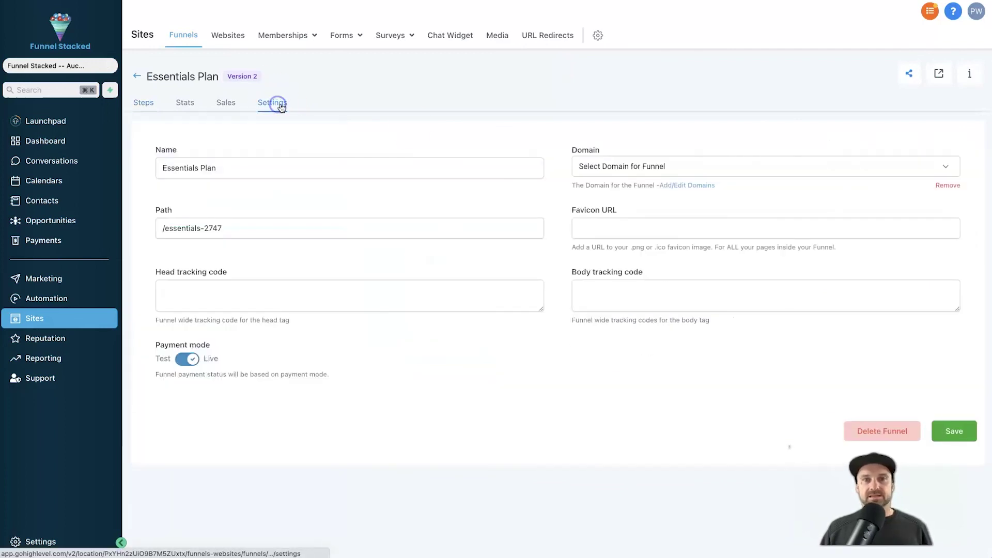
click(613, 166)
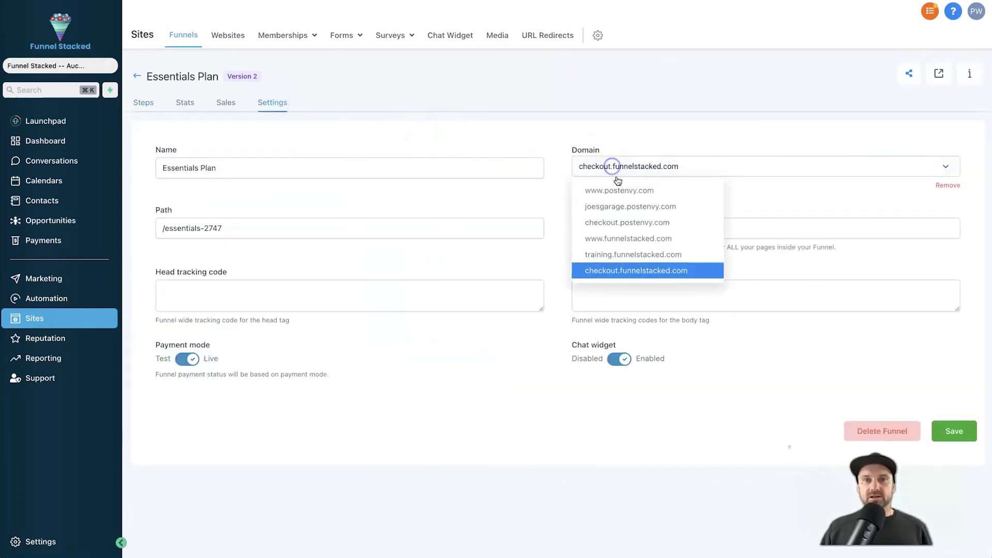
click(626, 226)
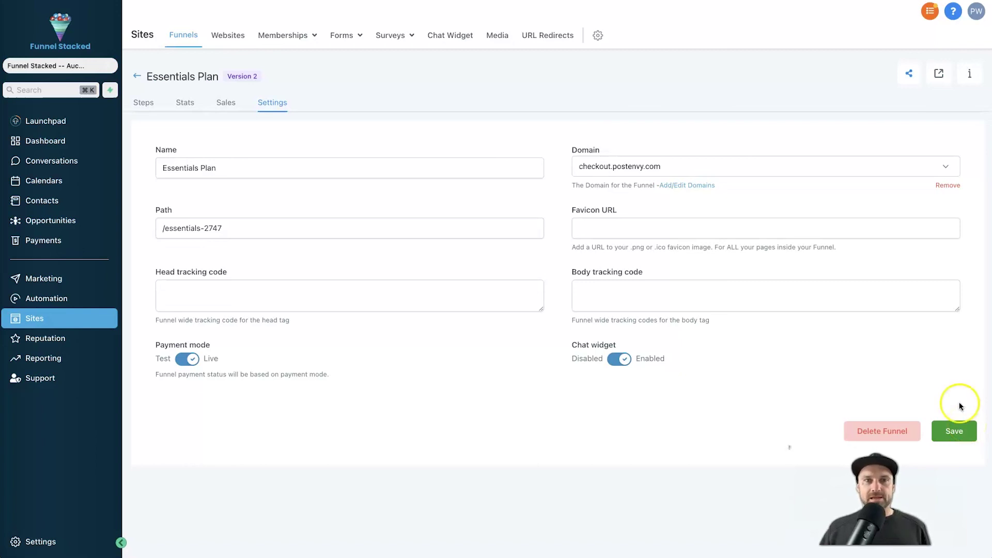
click(138, 75)
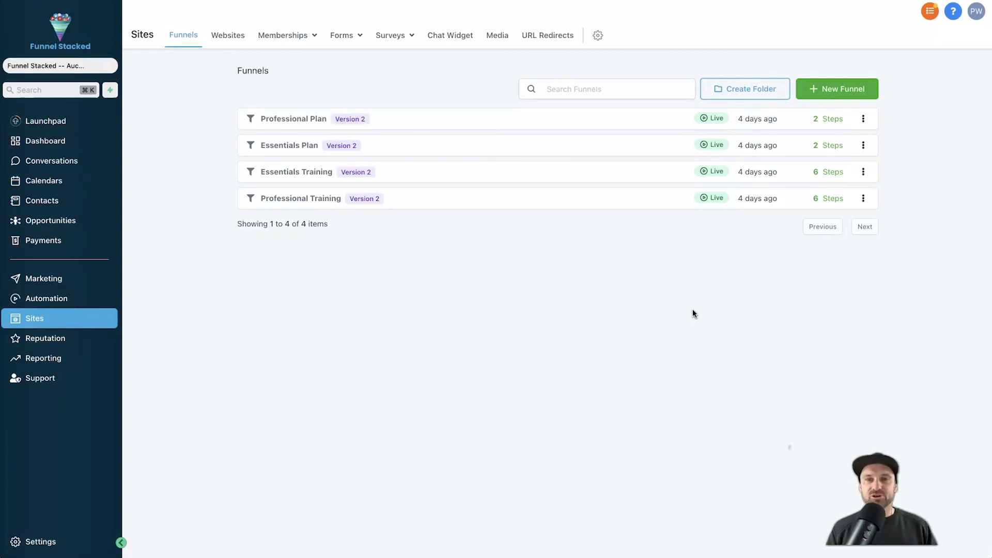
click(356, 35)
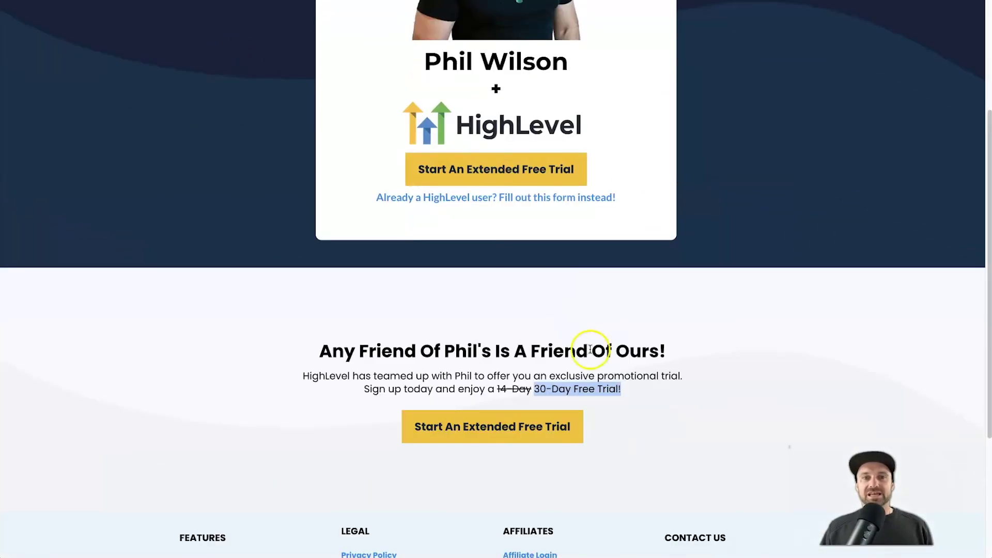
Highlight the '30-Day Free Trial' offer text on the HighLevel partner trial page
drag(622, 389, 532, 389)
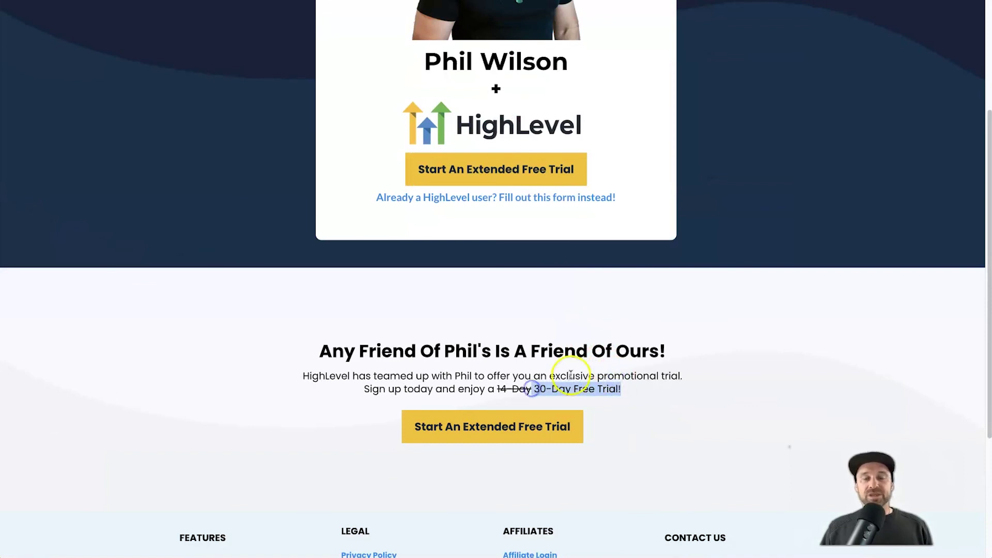